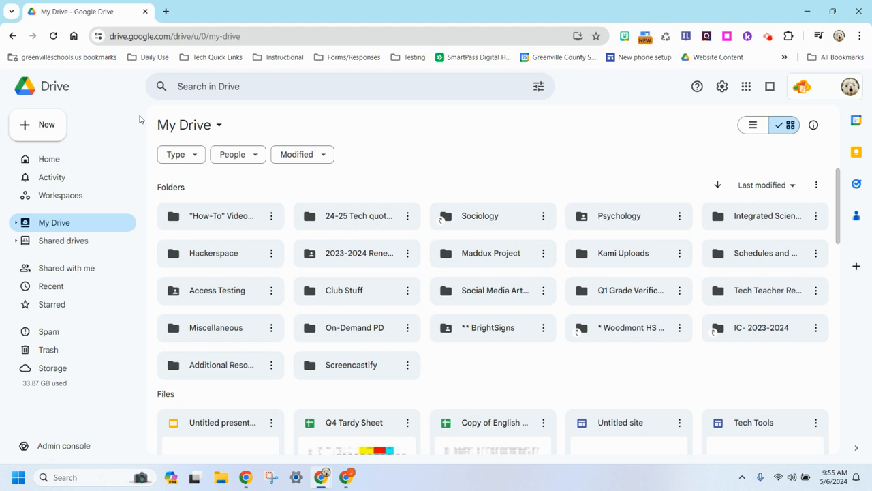
Create a new blank Google Sites website from Google Drive
left_click(42, 133)
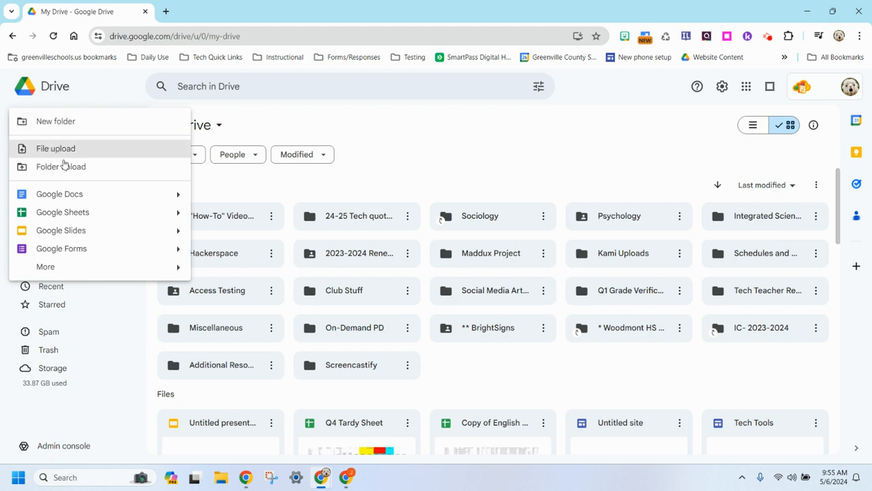
mouse_move(55, 270)
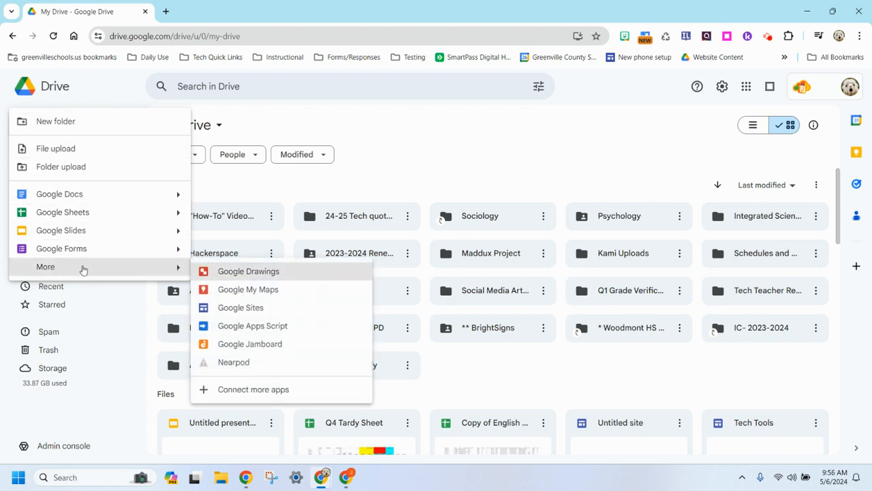
left_click(250, 312)
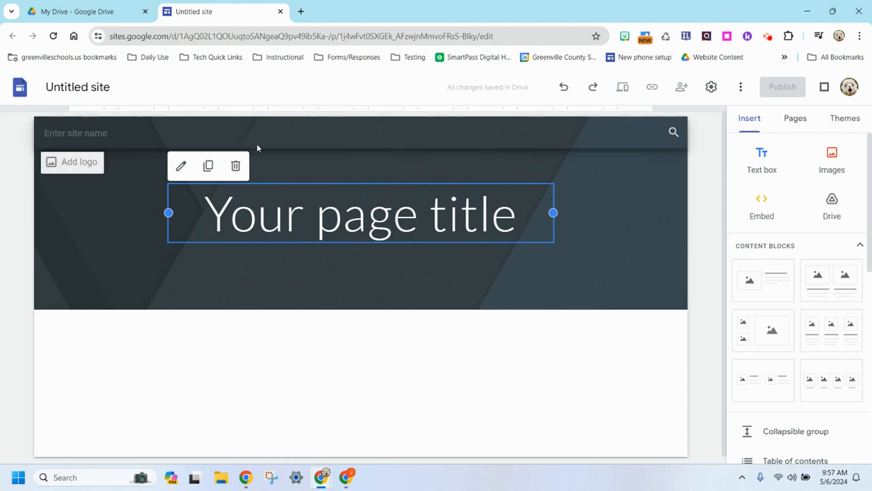
Rename the untitled site with the teacher's title and surname followed by "Class"
left_click(99, 90)
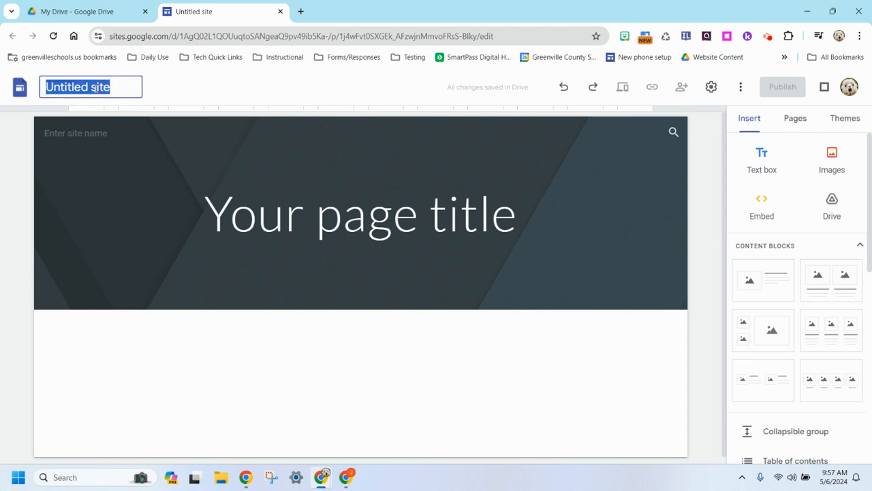
type("M")
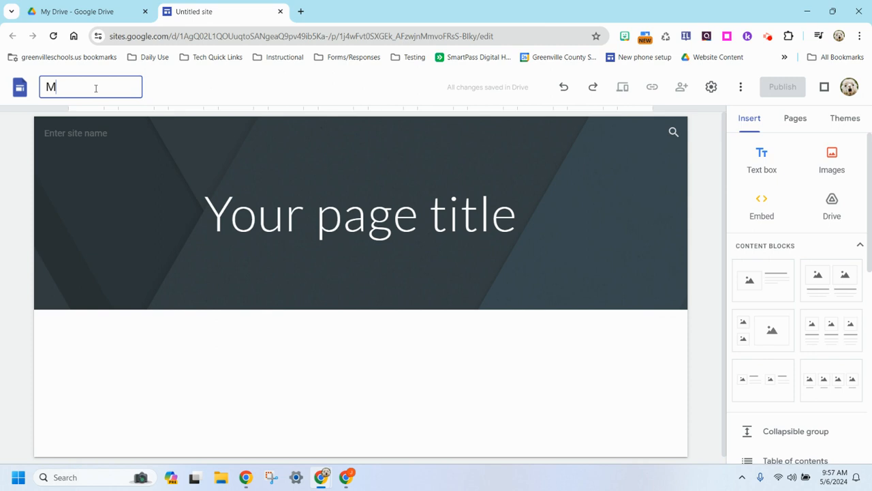
type("s. Nicholson's Class")
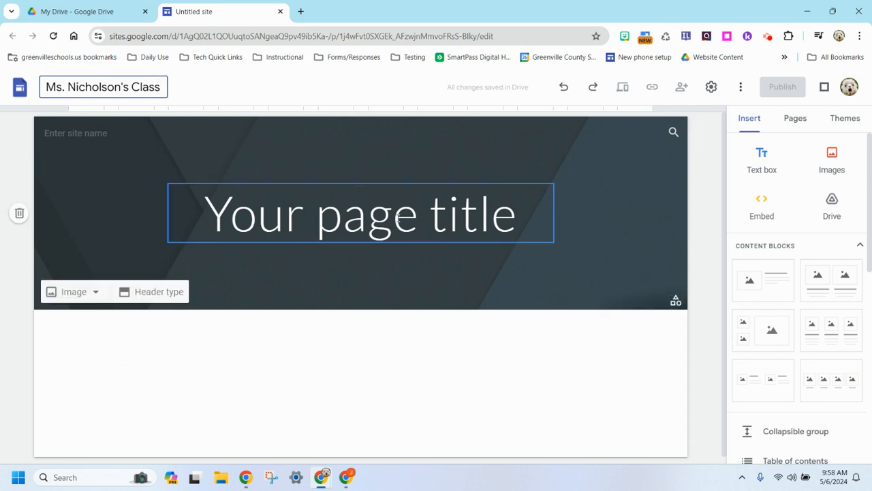
Replace the placeholder page title in the header with the teacher's title and surname followed by "Class"
left_click(421, 221)
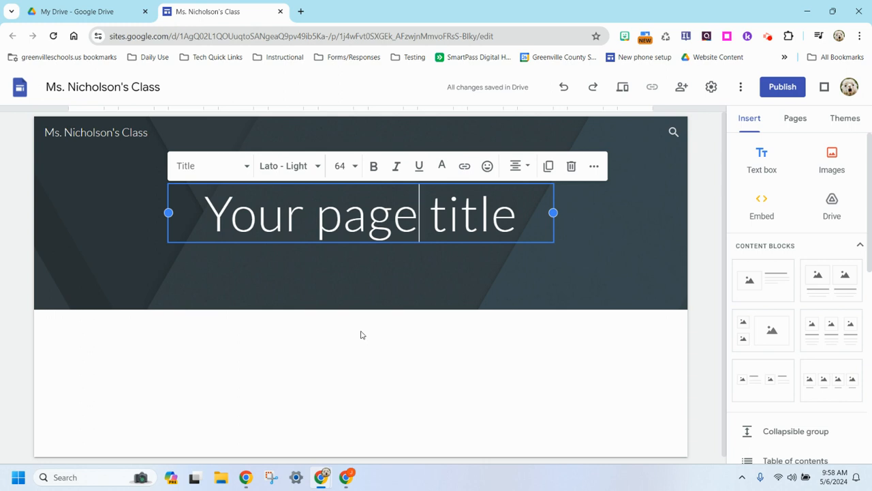
left_click_drag(523, 214, 191, 222)
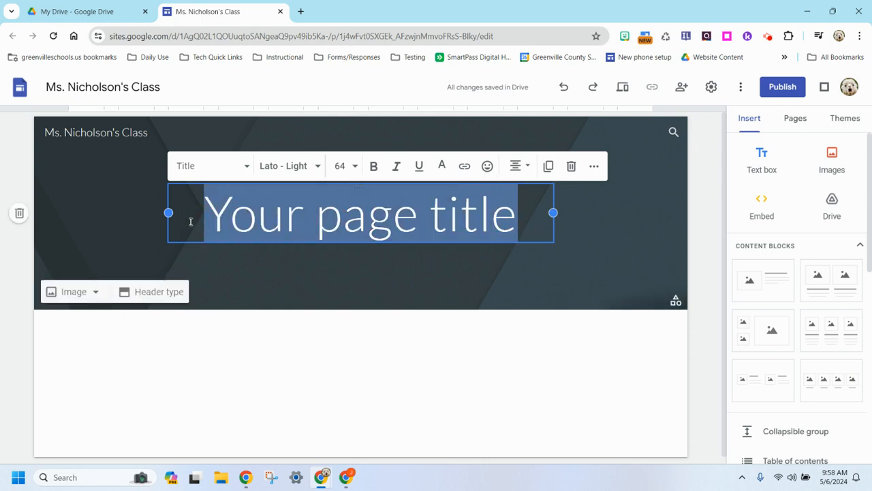
type("Ms. Nicholson's Class")
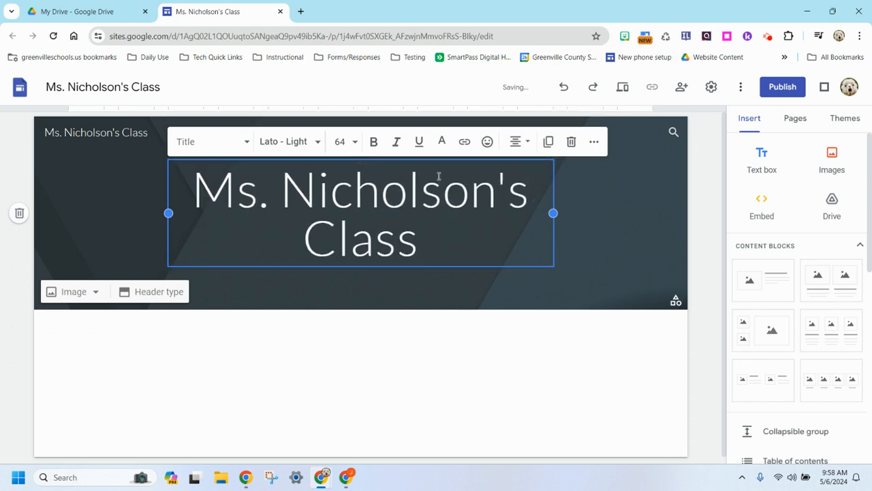
Widen the header title box on both sides so the title fits on one line and sits centred in the banner
left_click_drag(554, 213, 654, 217)
left_click_drag(313, 214, 306, 215)
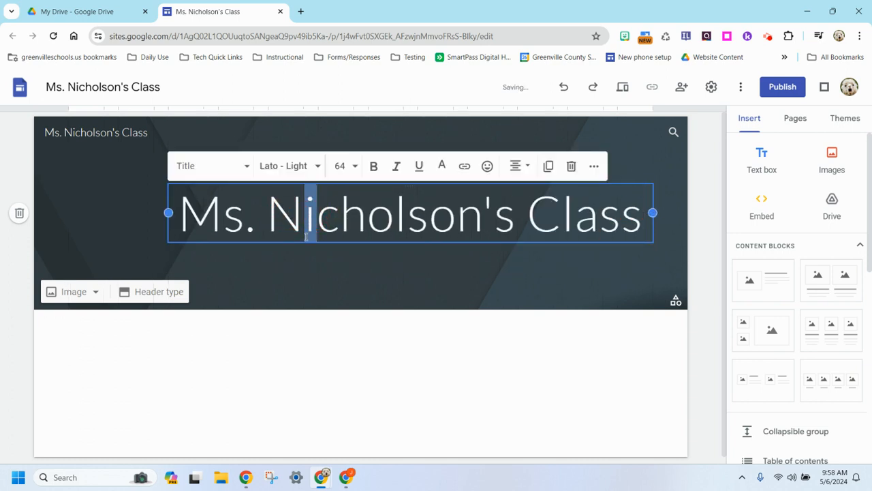
left_click(303, 238)
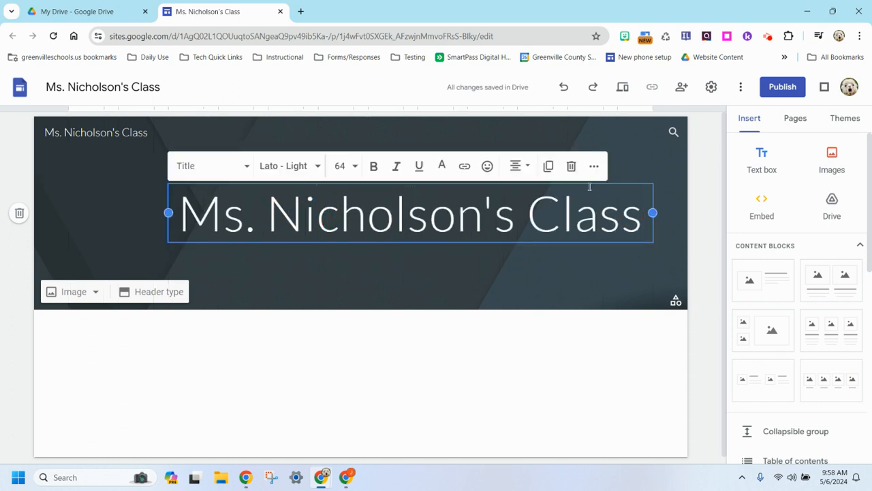
left_click(606, 212)
left_click_drag(608, 212, 584, 214)
left_click(603, 255)
left_click_drag(495, 228, 487, 227)
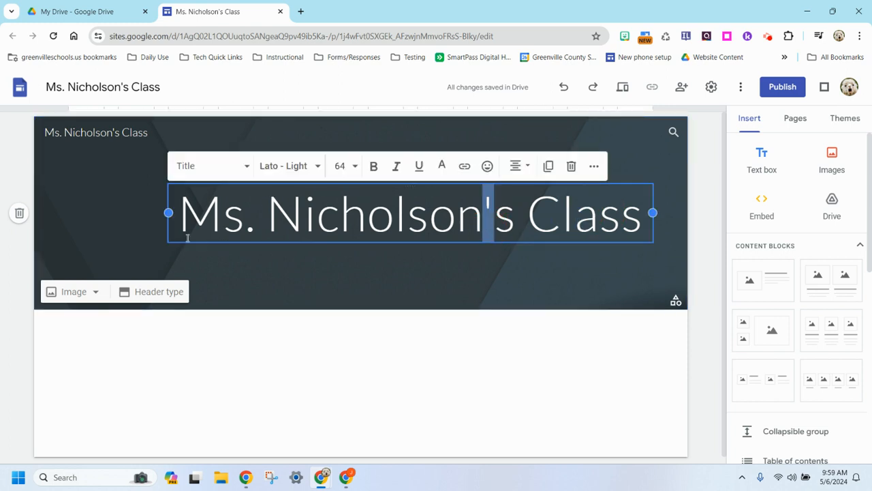
left_click_drag(168, 212, 75, 213)
left_click(247, 371)
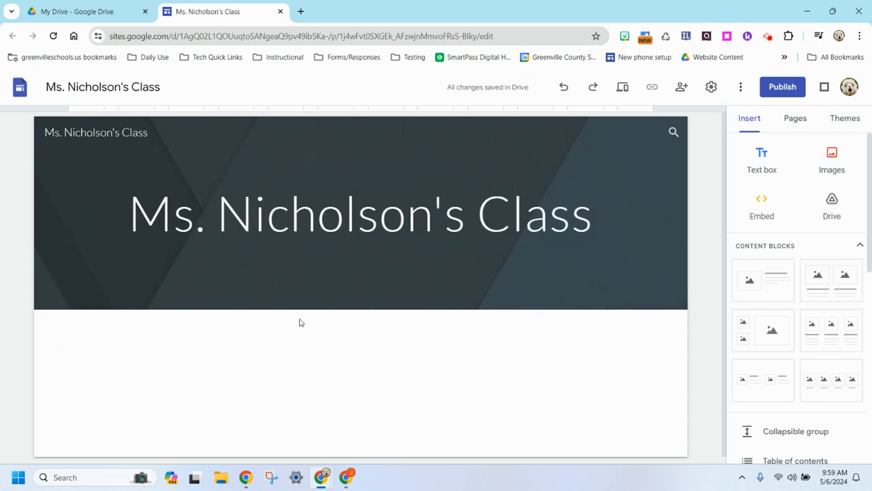
scroll(314, 363, "down", 2)
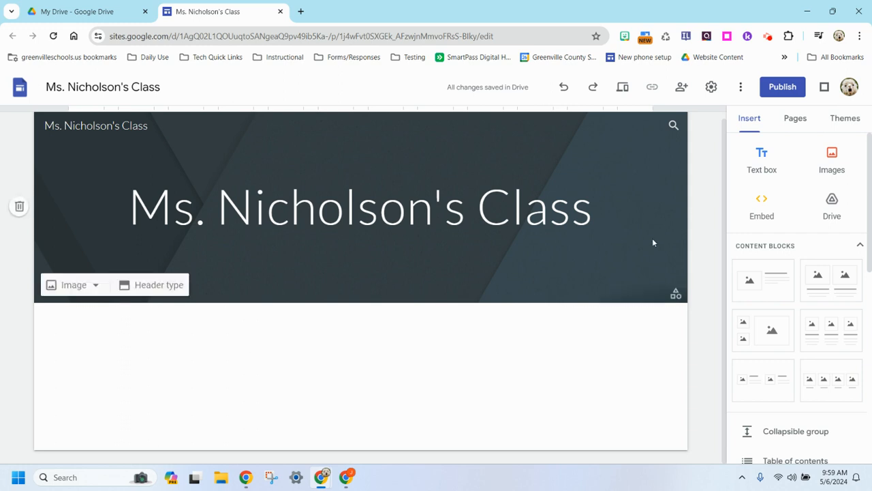
left_click(768, 36)
left_click(700, 154)
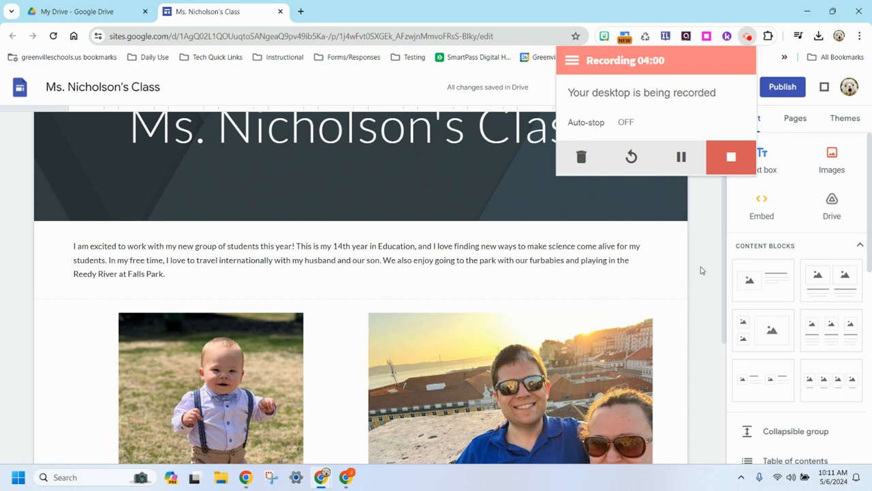
left_click(702, 270)
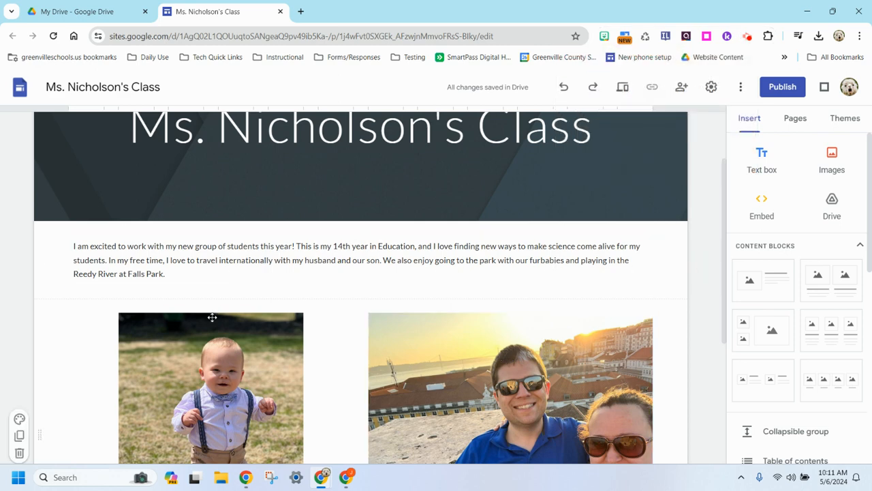
Review the introduction paragraph and the two photos beneath it on the home page
scroll(204, 327, "down", 1)
scroll(197, 316, "up", 1)
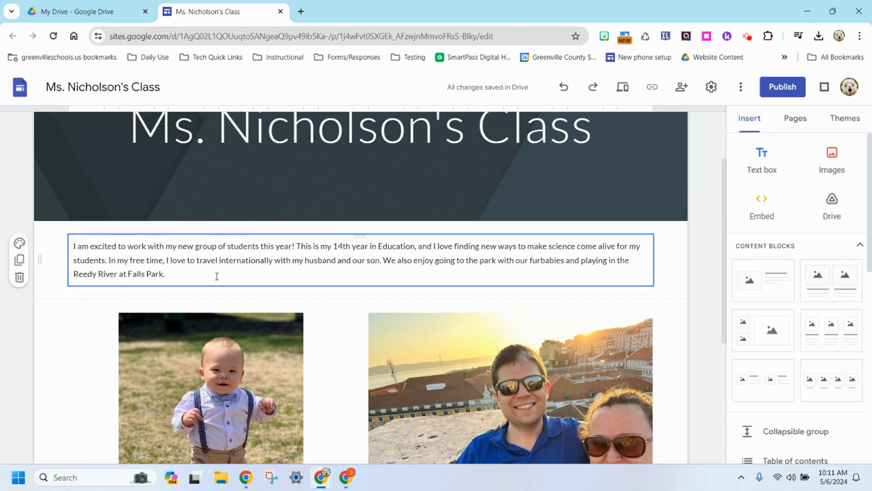
scroll(217, 276, "down", 2)
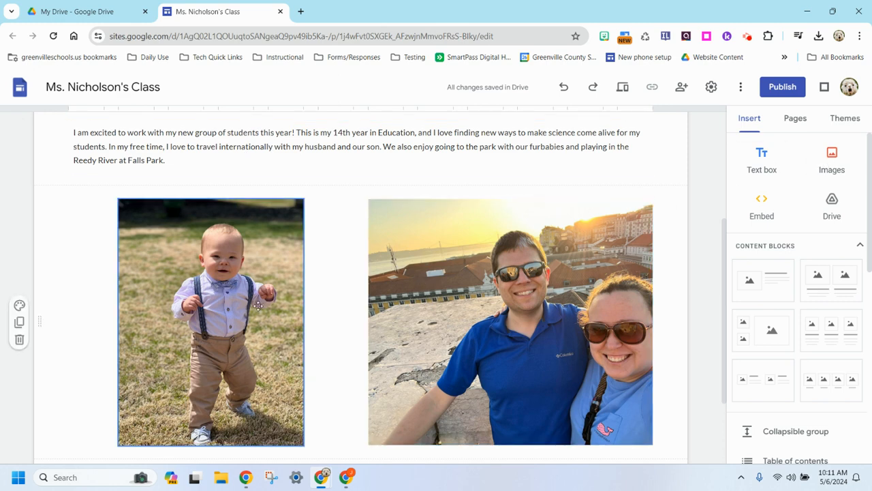
scroll(402, 290, "up", 3)
scroll(403, 284, "up", 1)
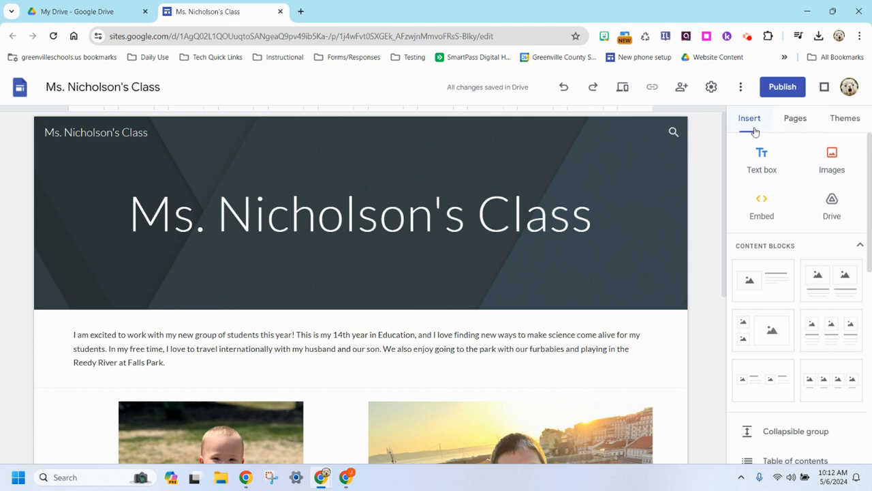
Add a new page named "Biology CP" to the site
left_click(793, 120)
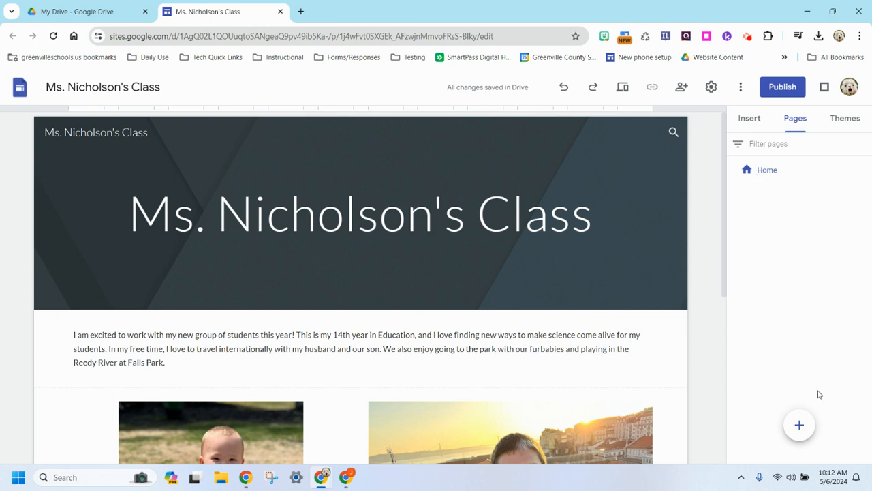
left_click(799, 426)
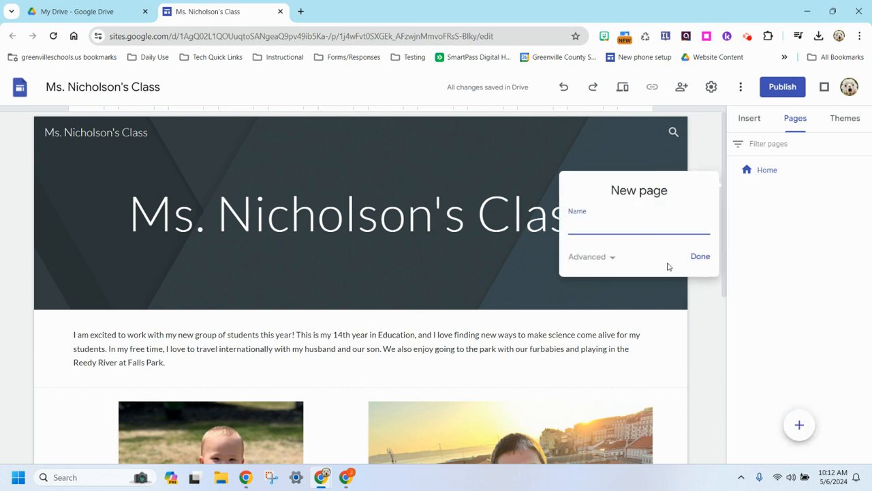
type("Biology")
type("CP")
left_click(702, 257)
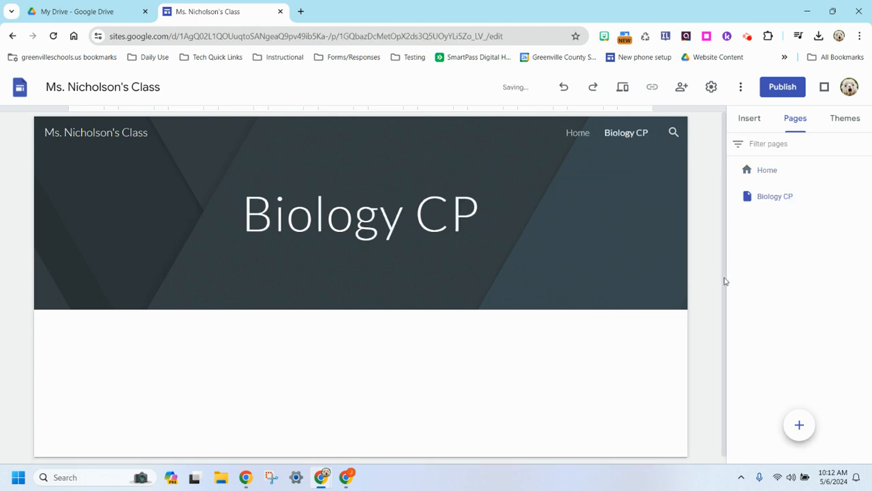
Add another new page named "Forensic Science" to the site
left_click(799, 427)
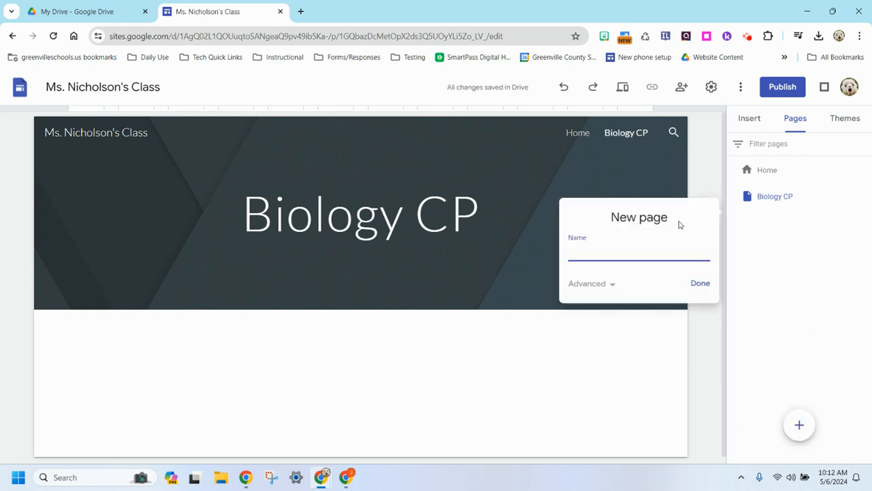
type("Forensic Science")
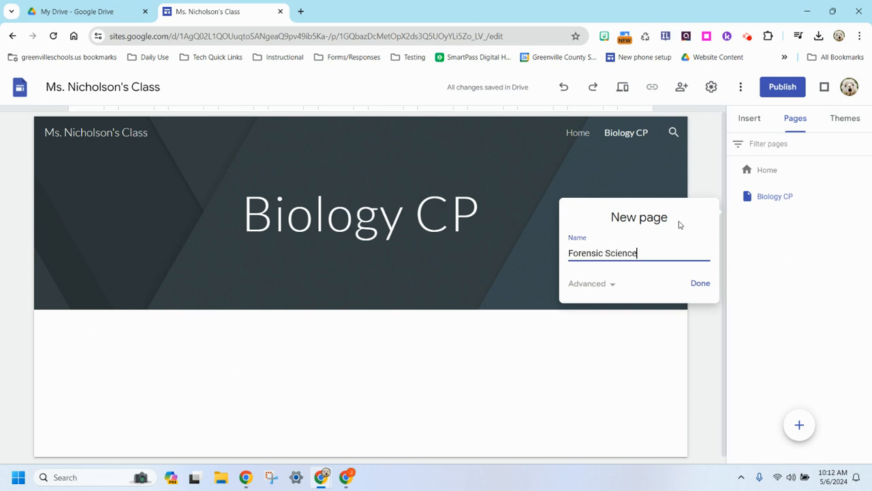
left_click(700, 285)
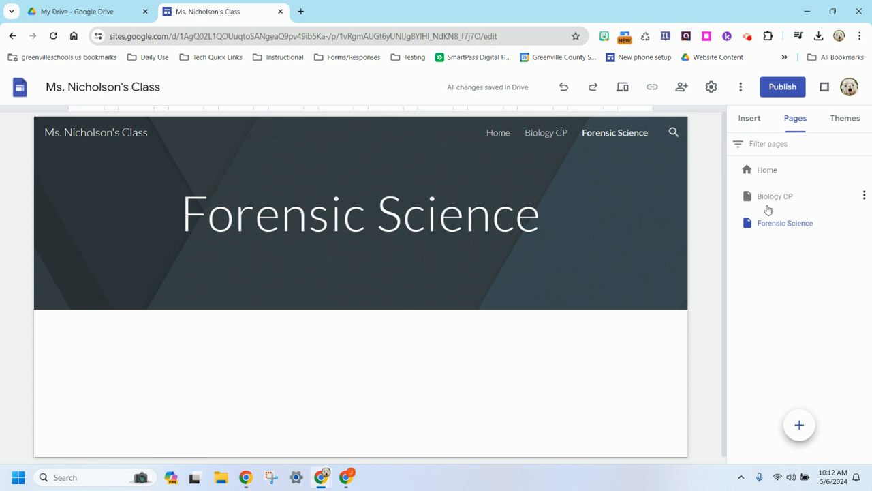
Insert a text box below the header of the Biology CP page and narrow it to about a third of its width
left_click(768, 205)
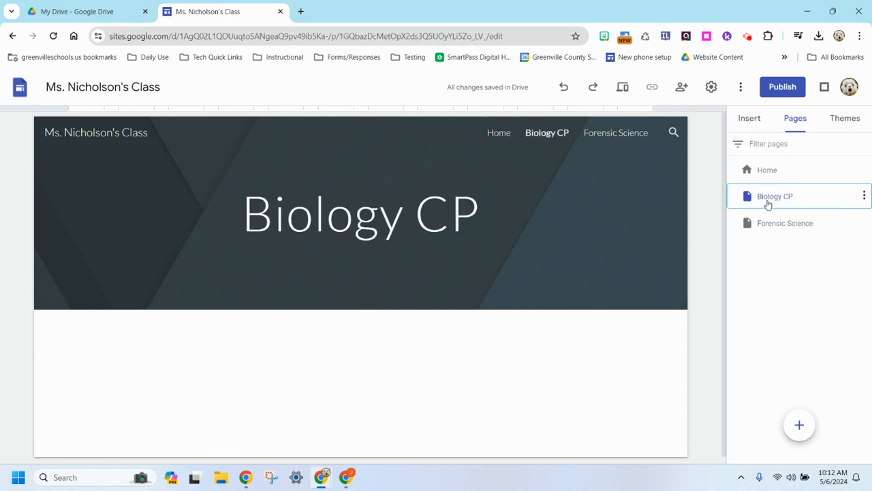
left_click(748, 126)
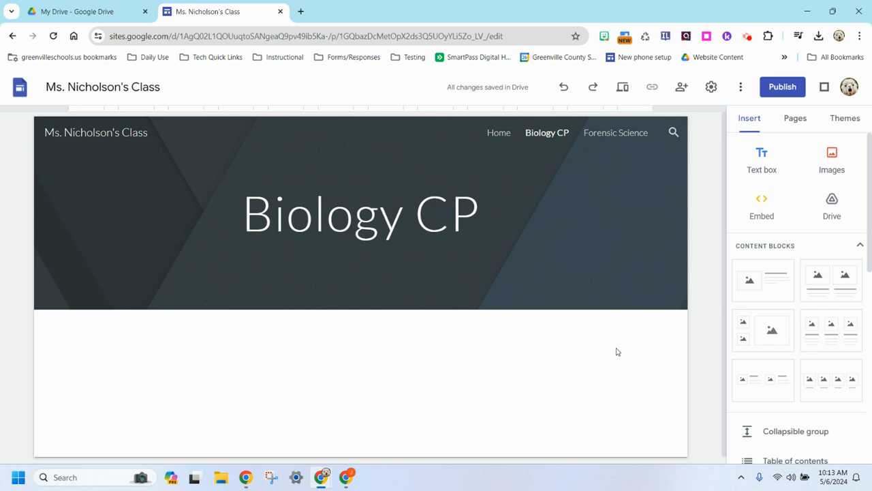
scroll(636, 349, "down", 1)
scroll(796, 343, "down", 1)
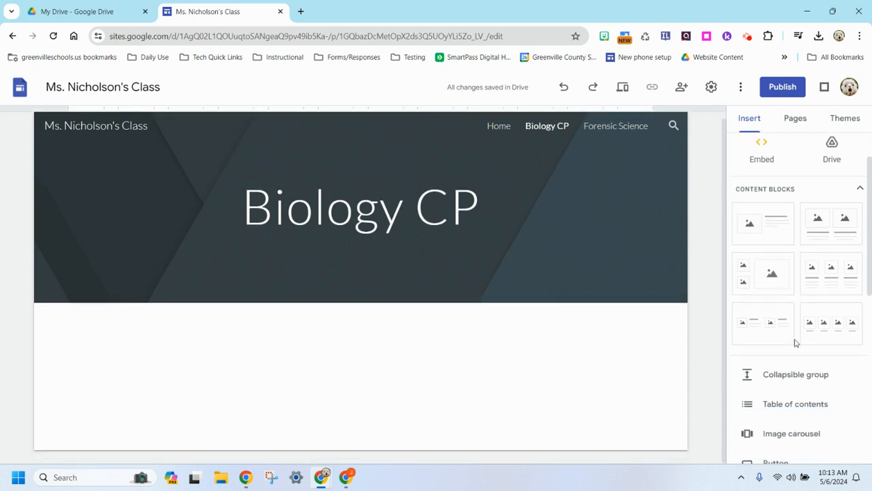
scroll(796, 343, "up", 1)
scroll(637, 306, "up", 1)
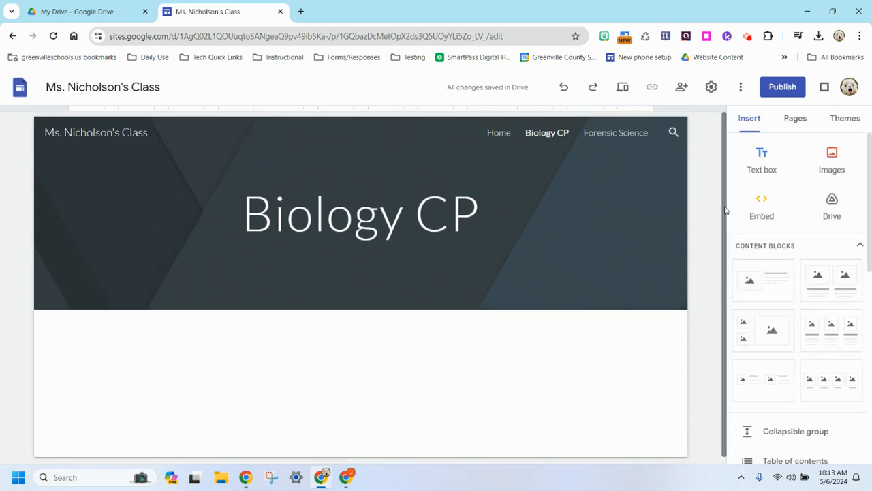
left_click(758, 166)
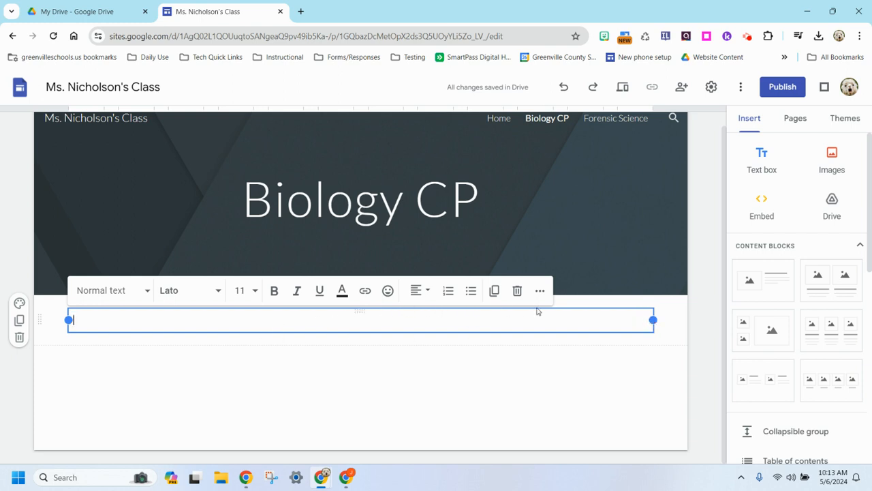
left_click_drag(657, 322, 250, 332)
left_click(183, 328)
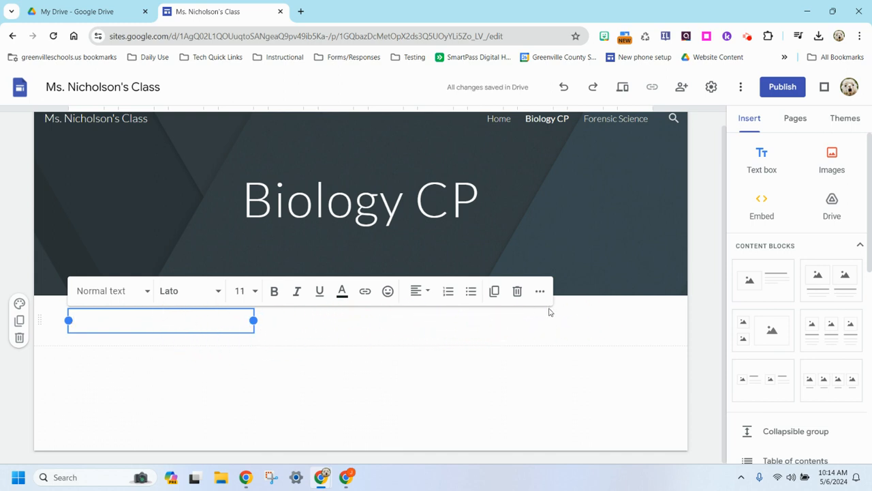
left_click(748, 36)
left_click(683, 157)
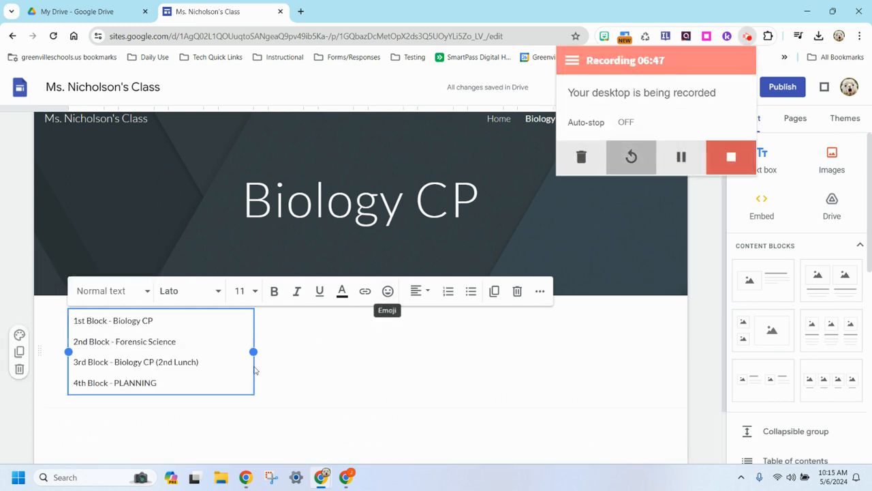
left_click(656, 317)
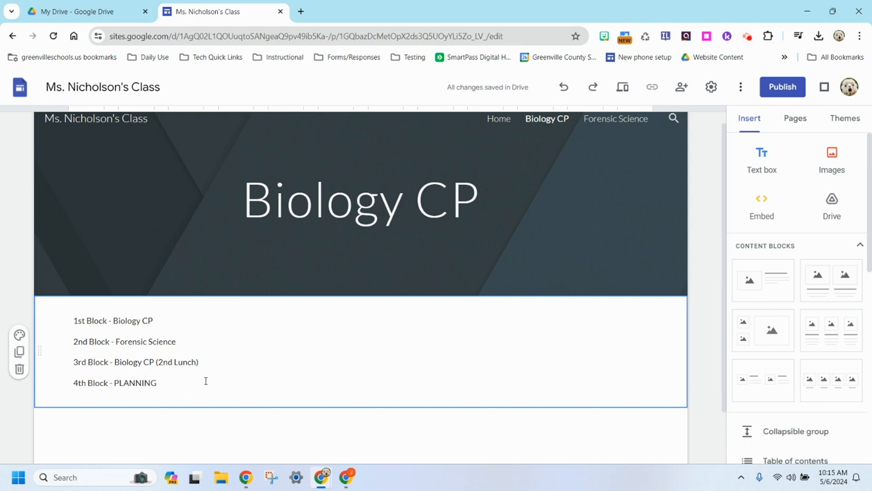
Color the text "(2nd Lunch)" in the 3rd Block line of the schedule blue
left_click(152, 359)
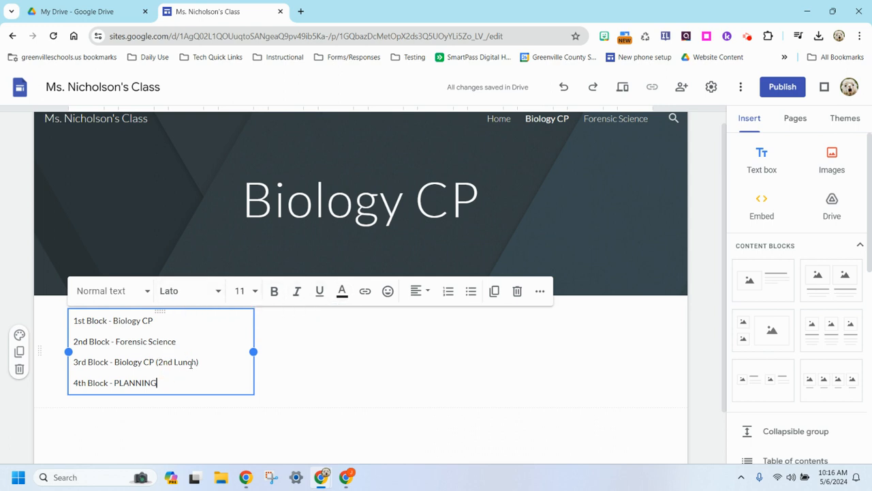
left_click_drag(204, 359, 155, 361)
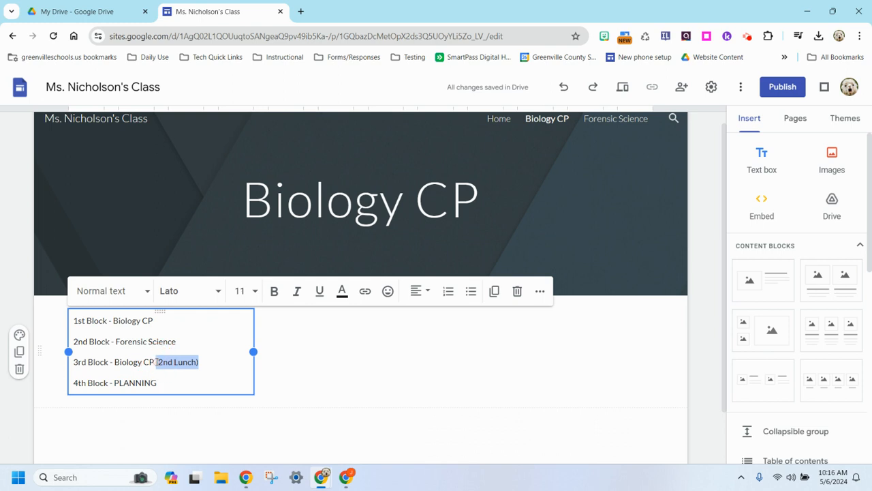
left_click(343, 292)
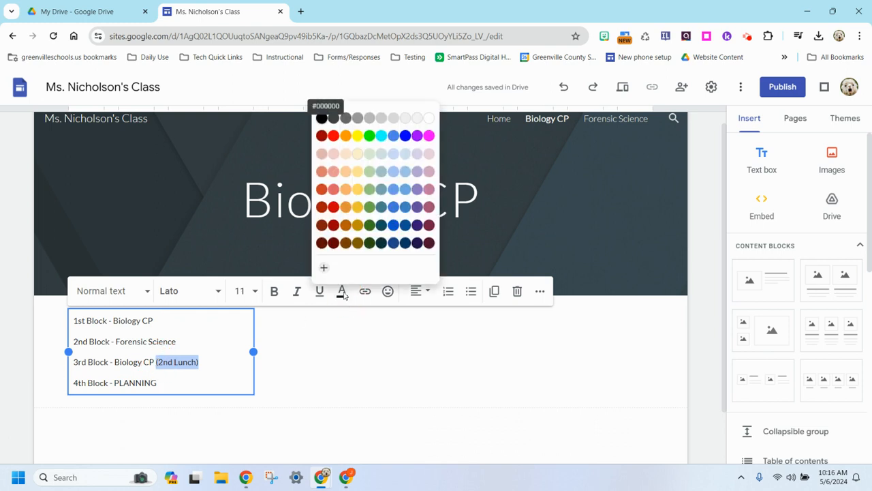
left_click(404, 138)
left_click(190, 382)
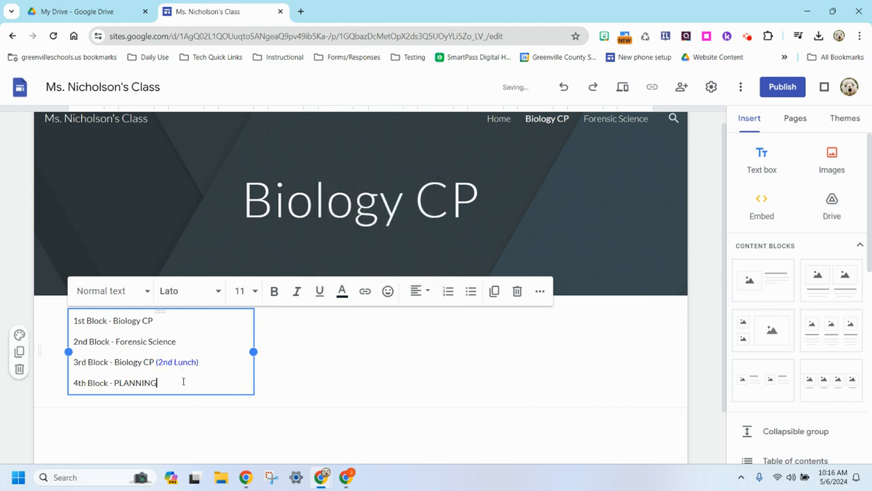
Color the word "PLANNING" in the 4th Block line of the schedule red
left_click_drag(175, 382, 113, 383)
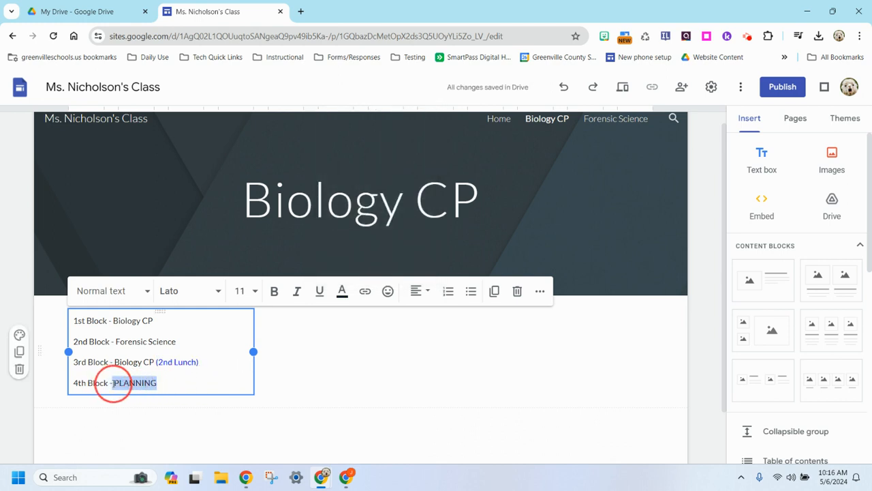
left_click(344, 291)
left_click(337, 206)
left_click(248, 416)
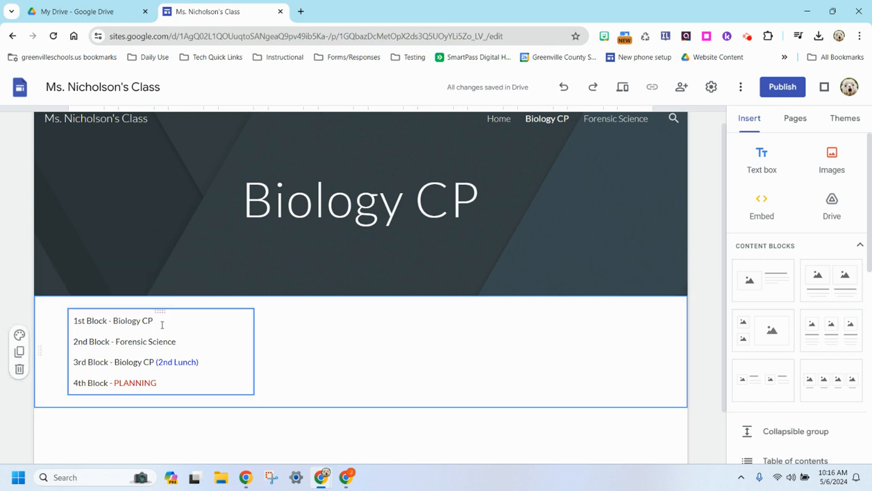
left_click(236, 334)
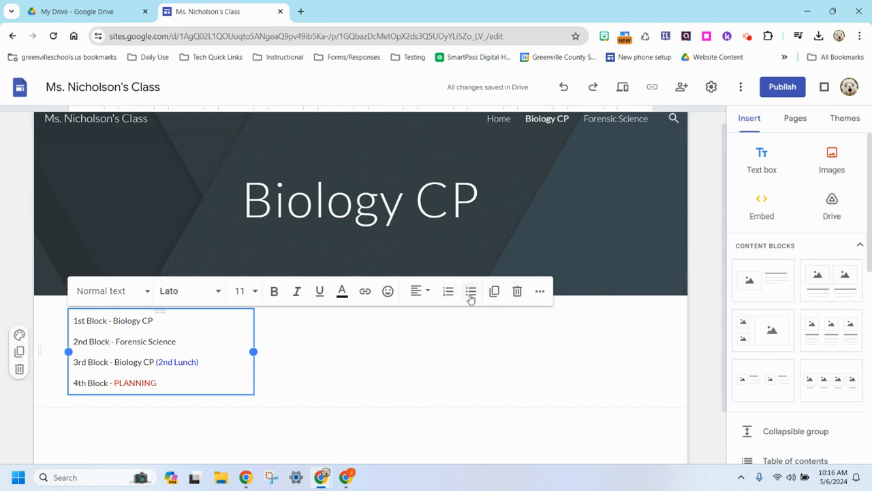
Copy the block schedule from the Biology CP page into a new text box on the Forensic Science page, narrowed to about a quarter width
left_click(159, 384)
left_click_drag(159, 384, 73, 311)
key("ctrl+c")
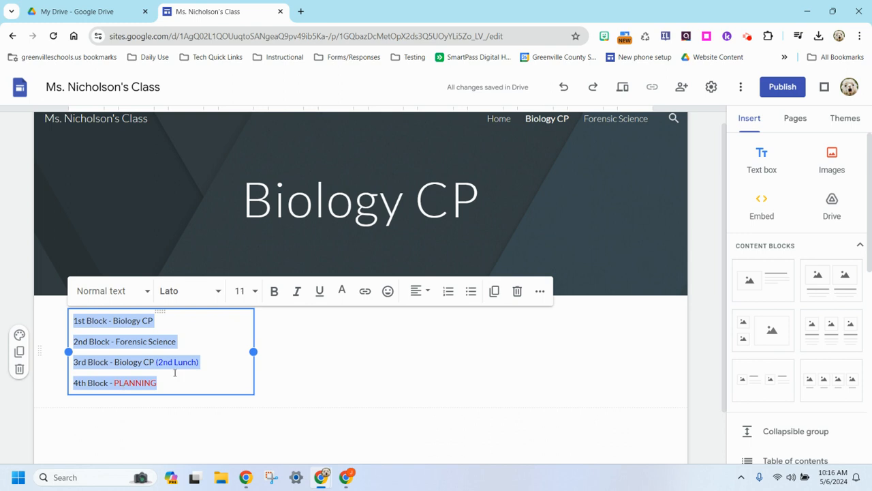
left_click(626, 121)
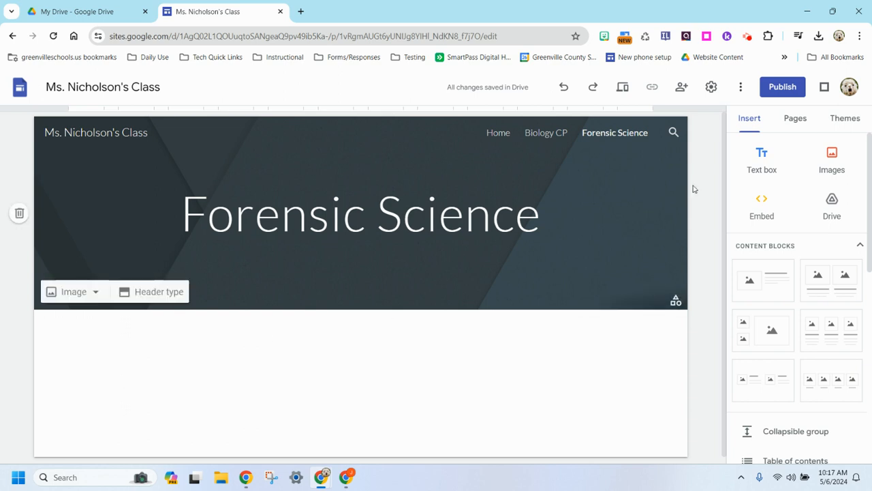
left_click(761, 166)
left_click_drag(654, 319, 205, 320)
left_click(129, 321)
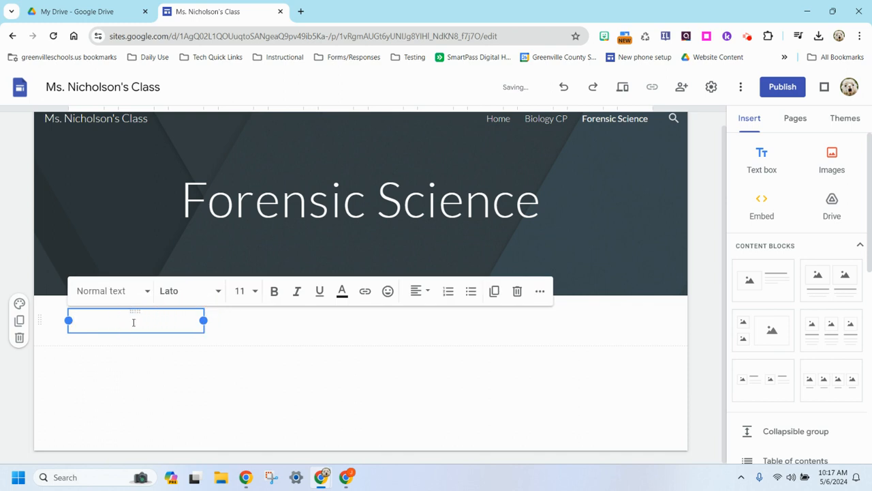
key("ctrl+v")
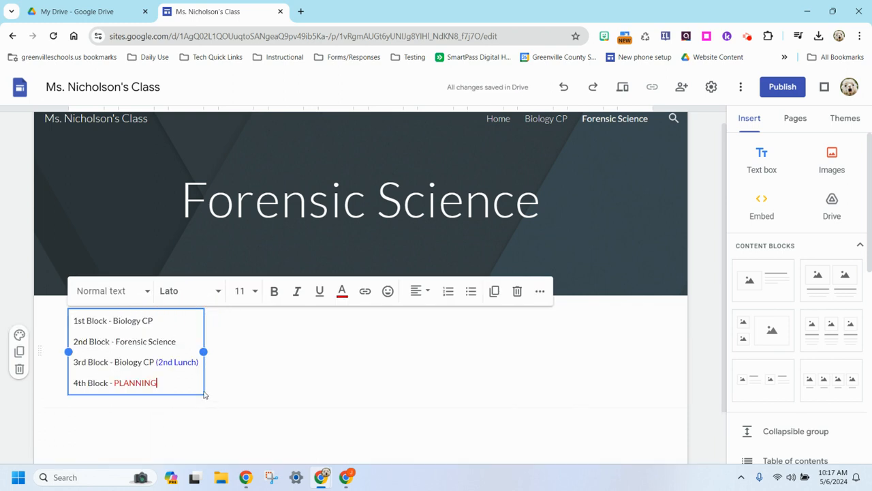
Insert a second text box on the Biology CP page and narrow it to about a third of the content width
left_click(539, 123)
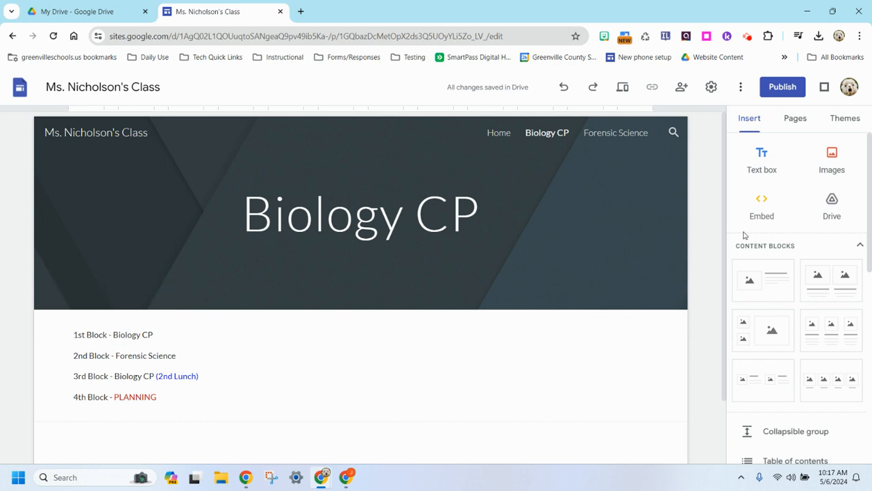
left_click(762, 164)
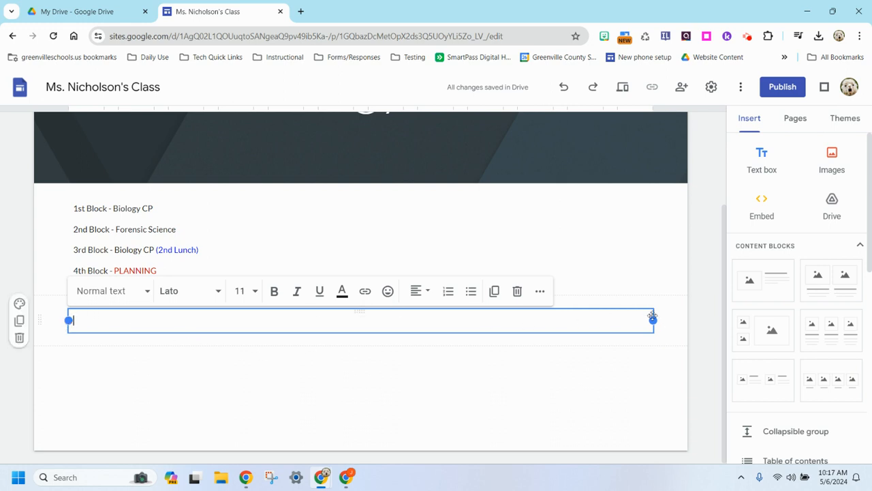
left_click_drag(653, 321, 249, 321)
left_click(150, 326)
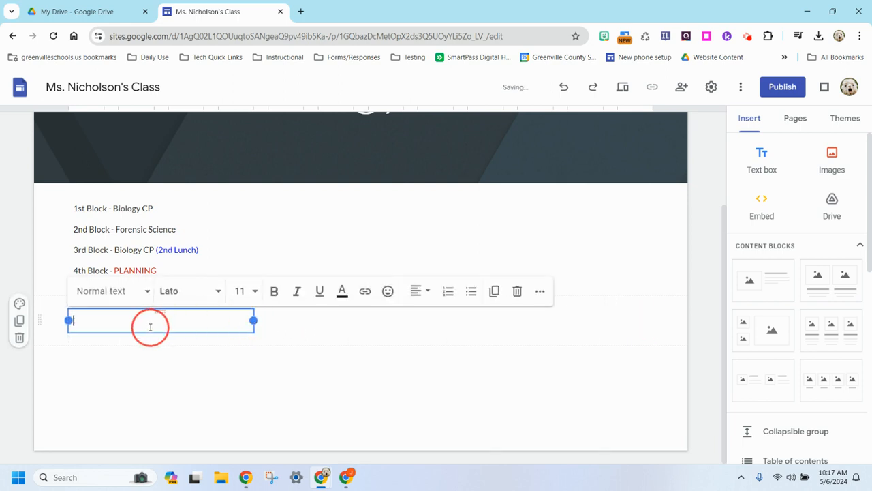
left_click(224, 338)
left_click(179, 321)
left_click(125, 381)
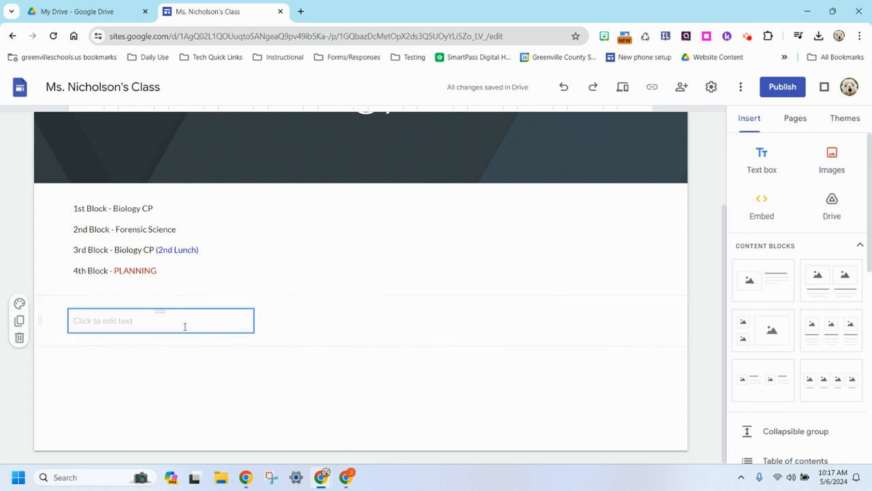
Move the empty text box up beside the block schedule so it forms the middle column
left_click(179, 323)
left_click(165, 312)
left_click_drag(165, 312, 298, 241)
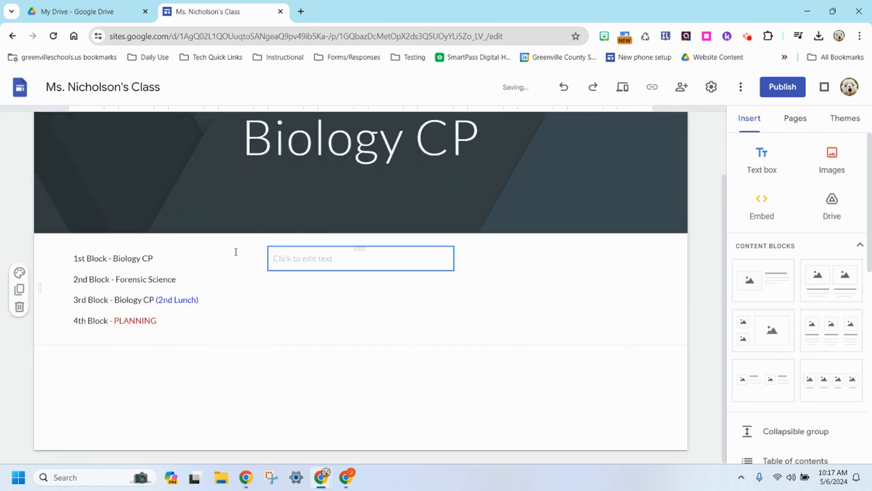
Duplicate only the empty middle text box and place the copy beside it as a third column
left_click(19, 289)
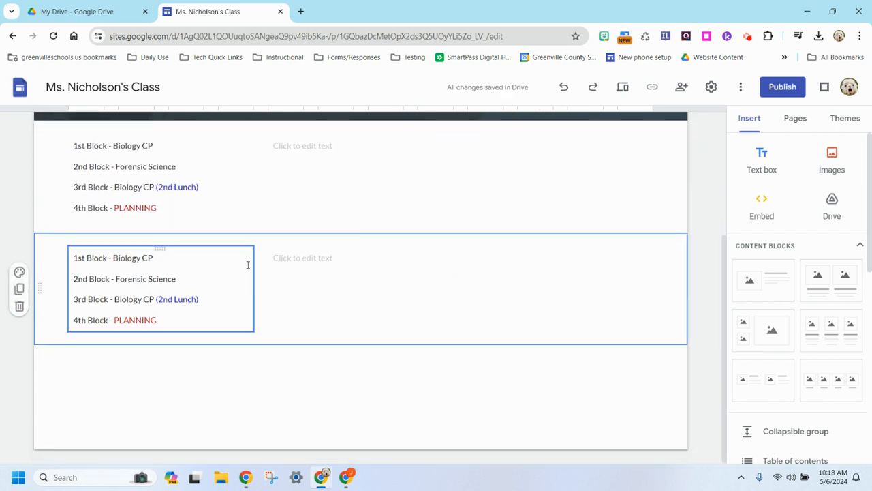
key("ctrl+z")
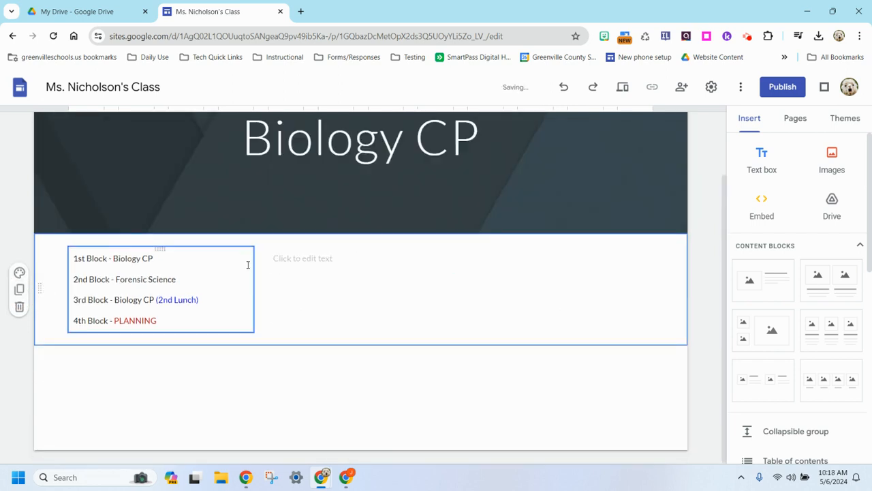
left_click(326, 264)
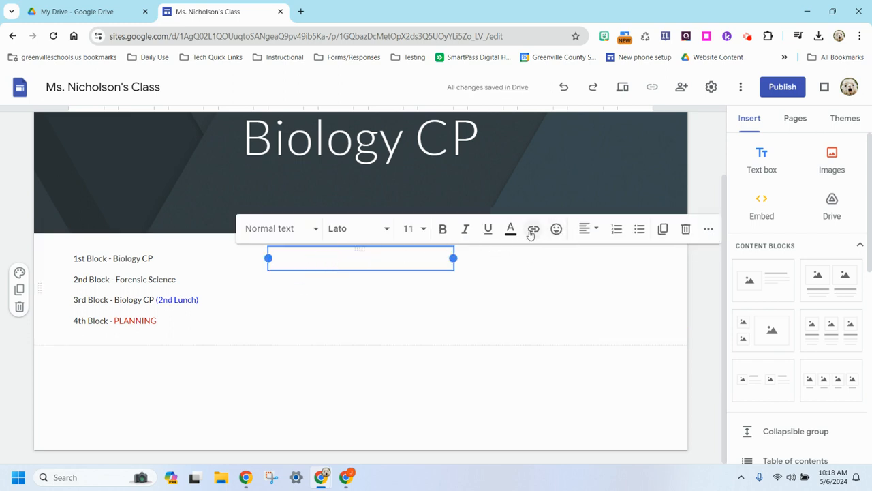
left_click(662, 229)
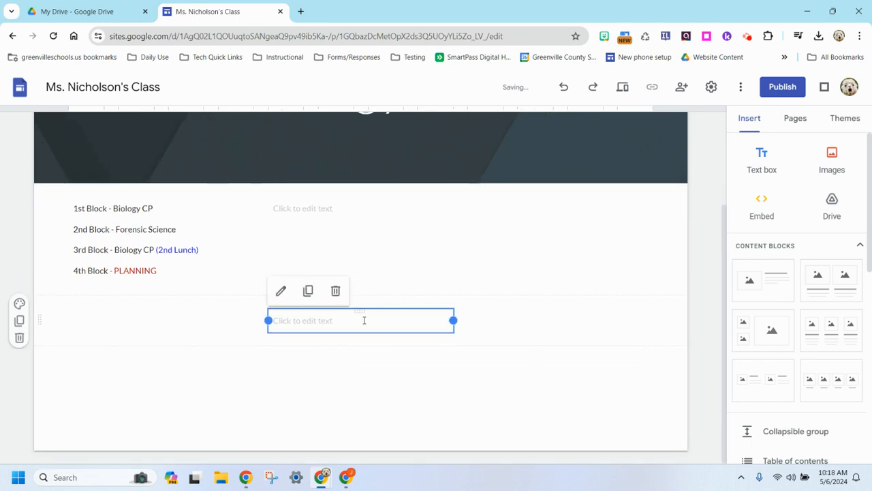
left_click_drag(364, 315, 554, 224)
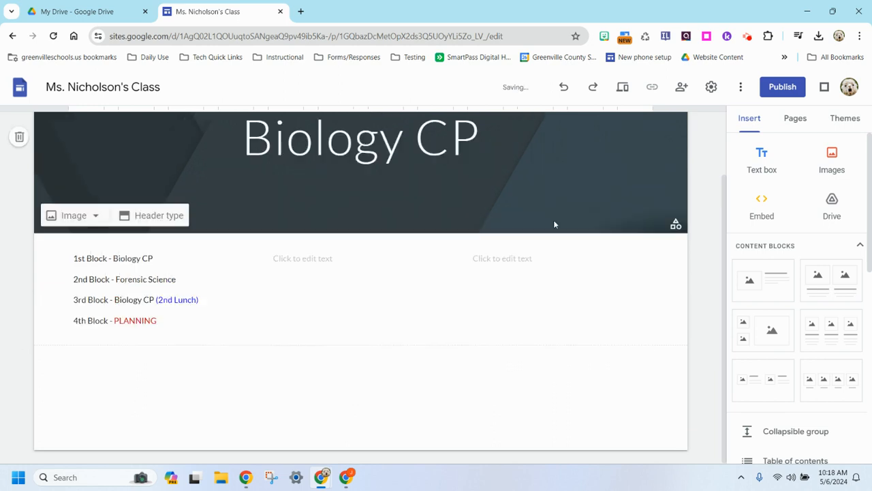
Enter "INPUT CONTACT INFO HERE" in the middle text box and "OFFICE HOURS" in the third one
left_click(308, 264)
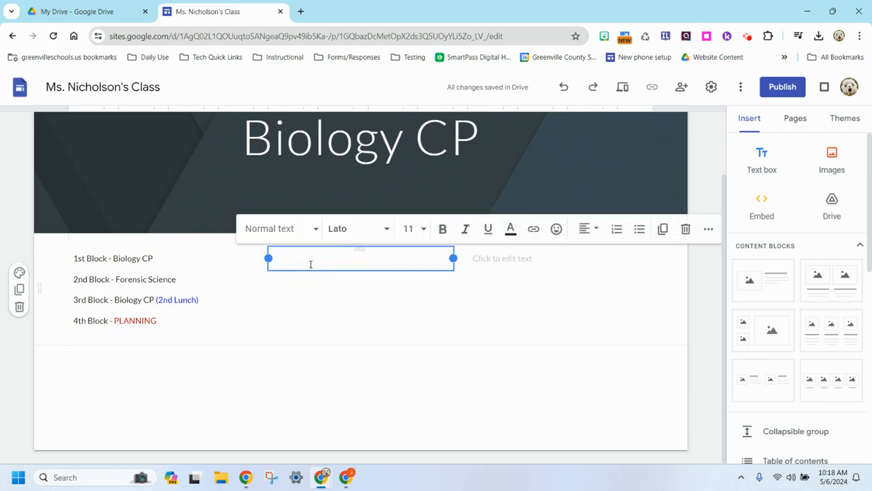
type("INPUT CON")
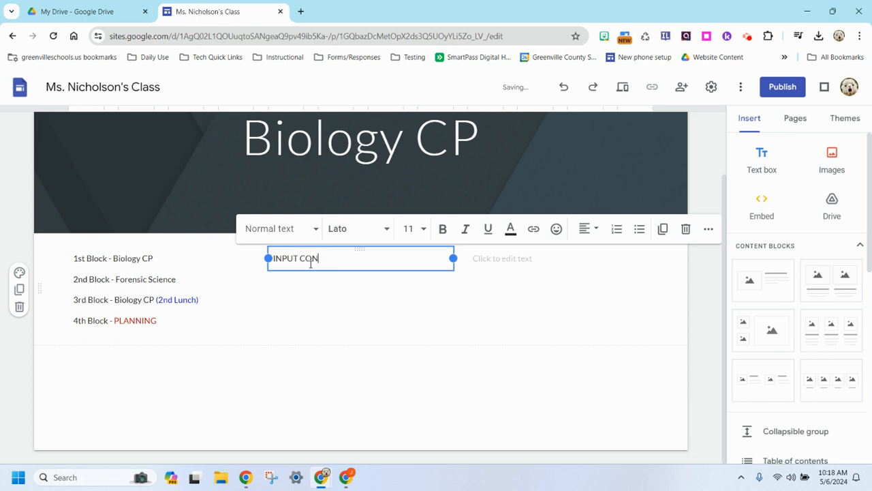
type("TACT INFO HERE")
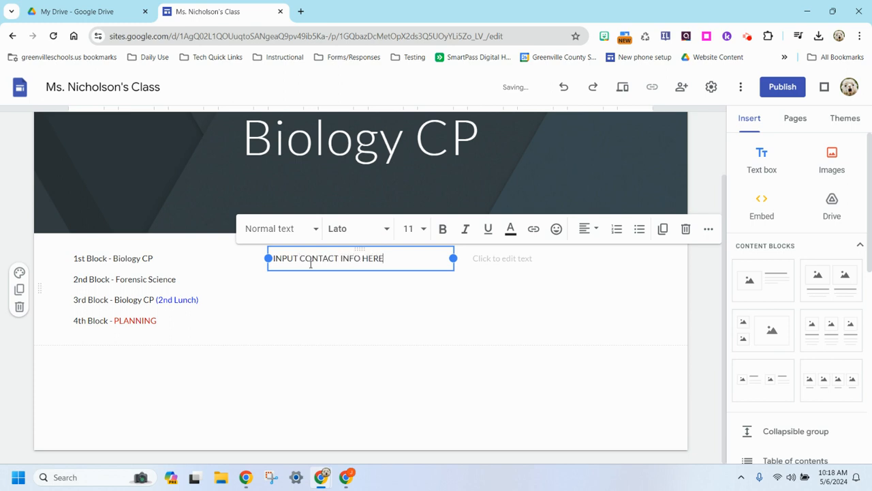
left_click(484, 260)
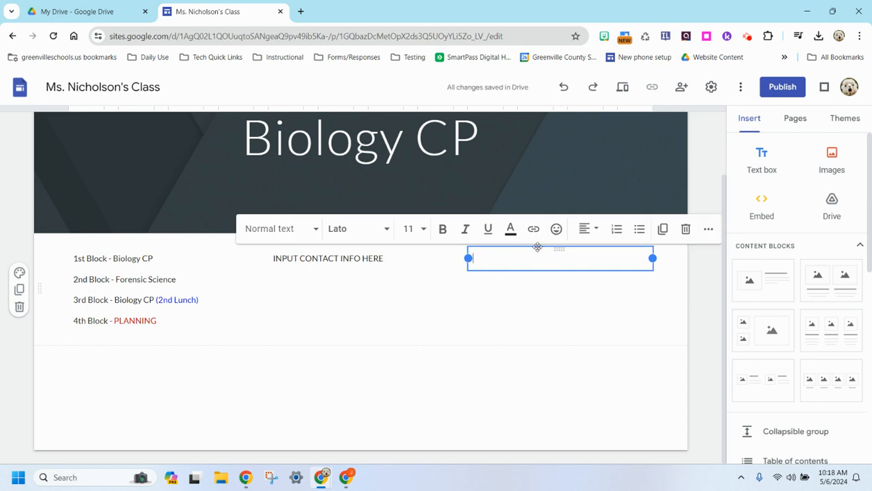
type("OFFICE HOURS")
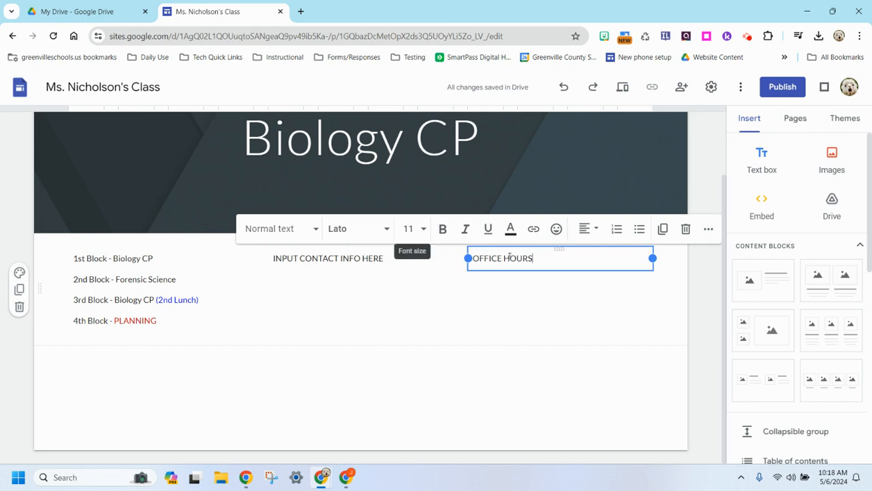
scroll(441, 278, "up", 1)
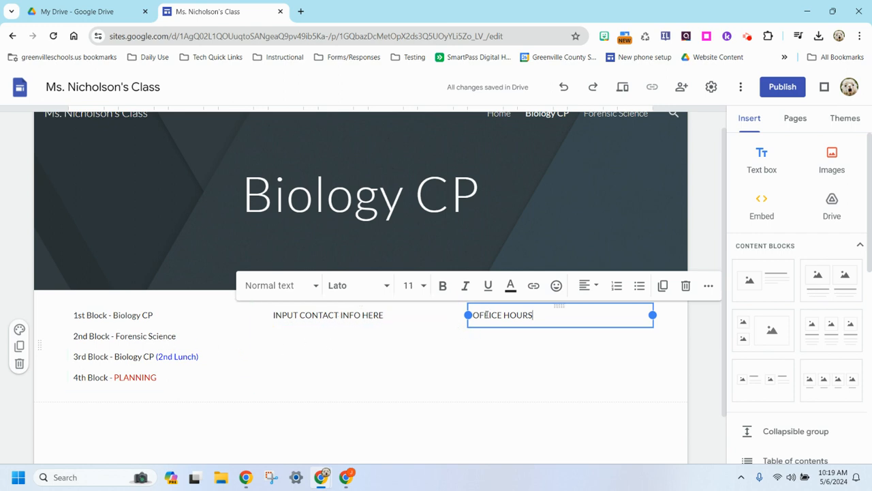
left_click(624, 115)
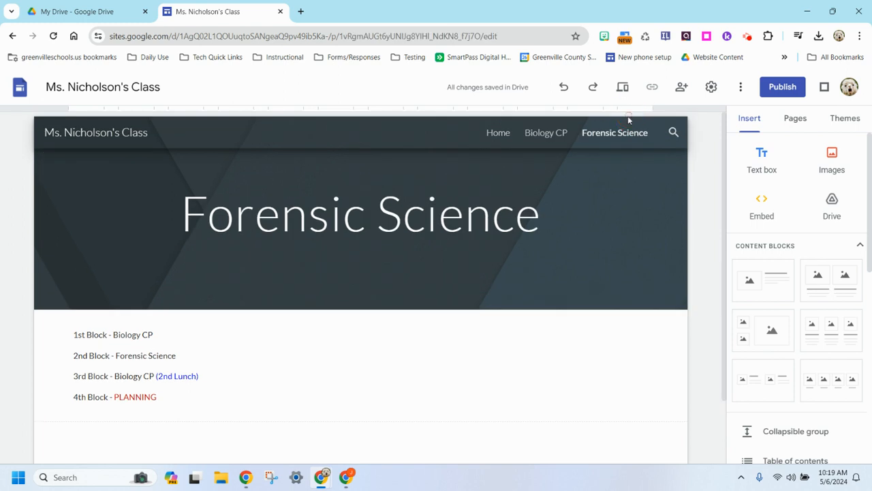
left_click(544, 134)
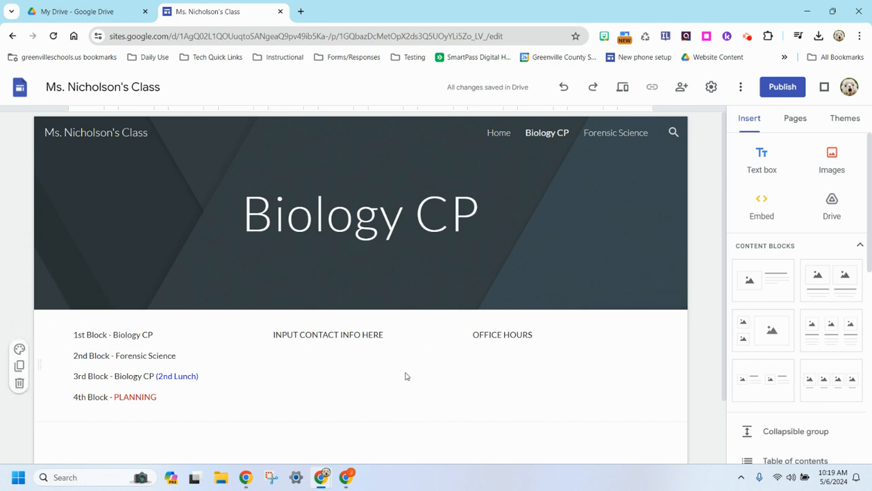
scroll(404, 375, "down", 1)
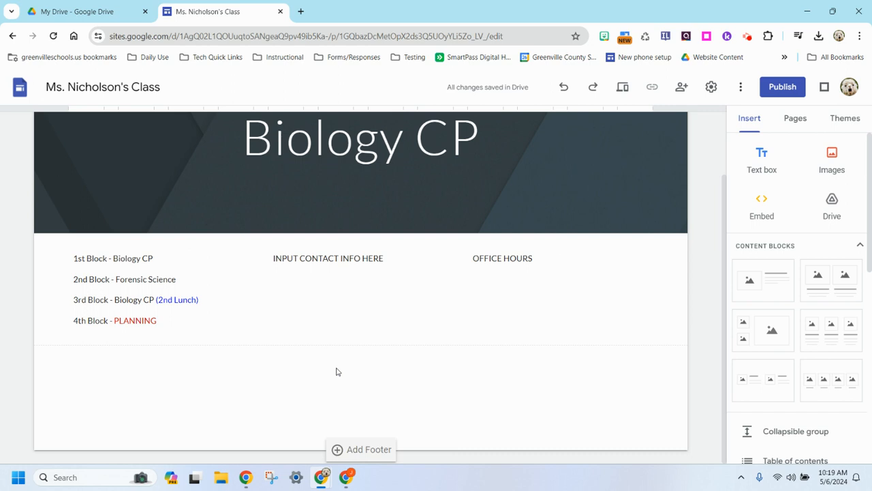
triple_click(512, 263)
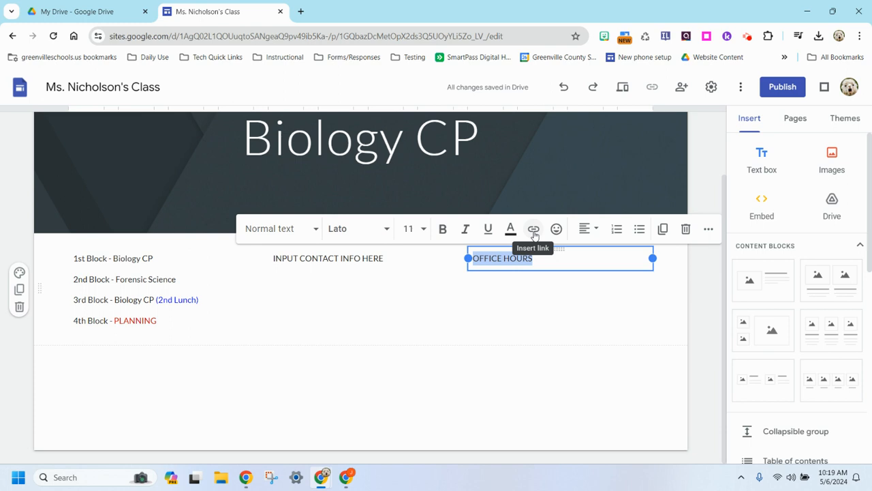
left_click(451, 383)
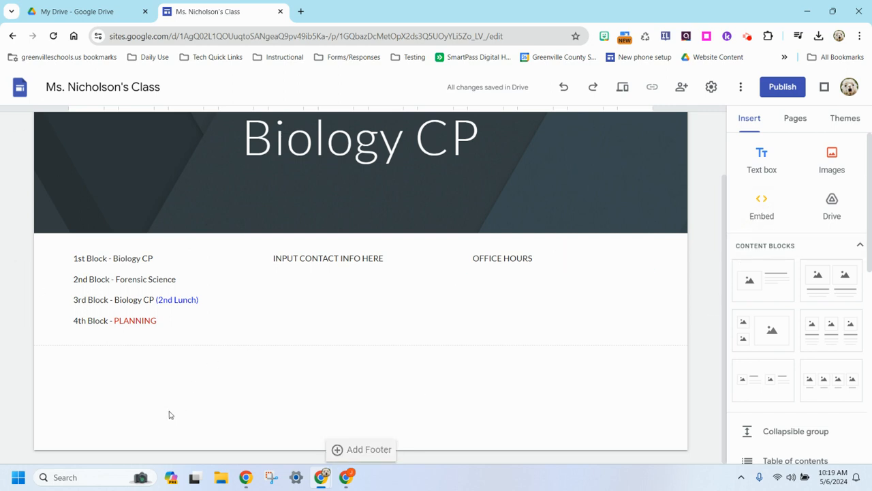
Start a web embed on the Biology CP page, and open the Online Newsletter document from My Drive
left_click(771, 208)
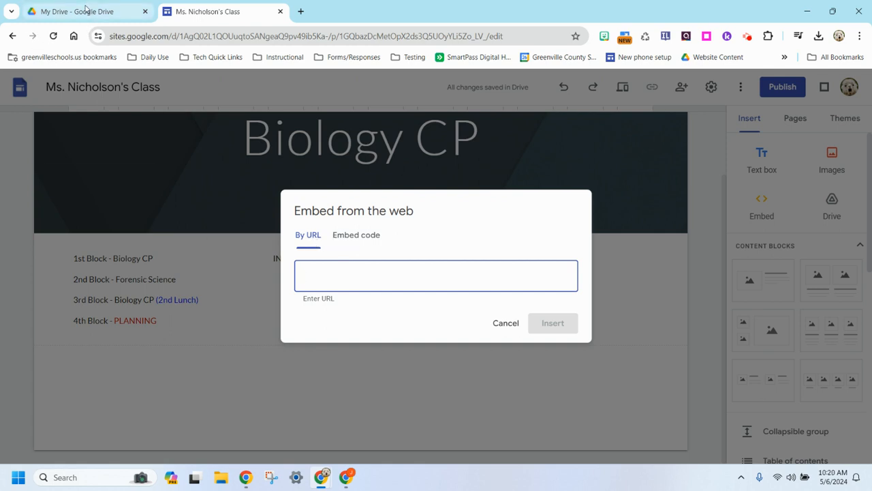
left_click(86, 10)
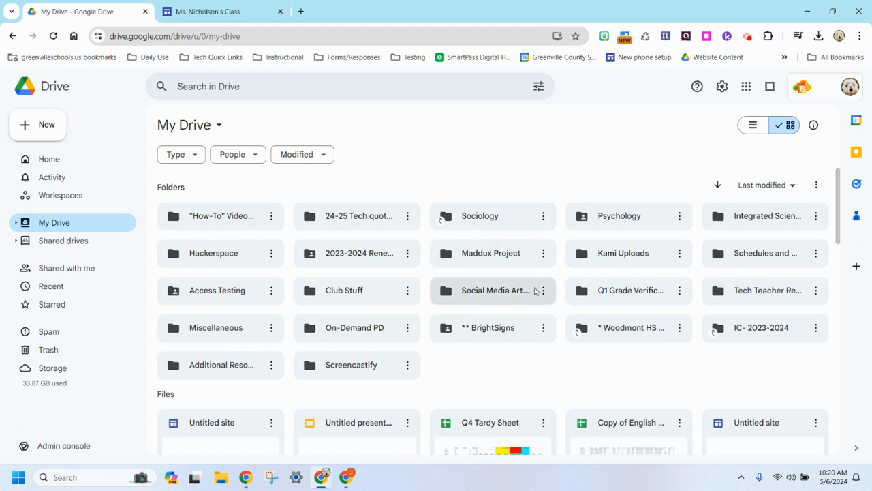
scroll(535, 292, "down", 5)
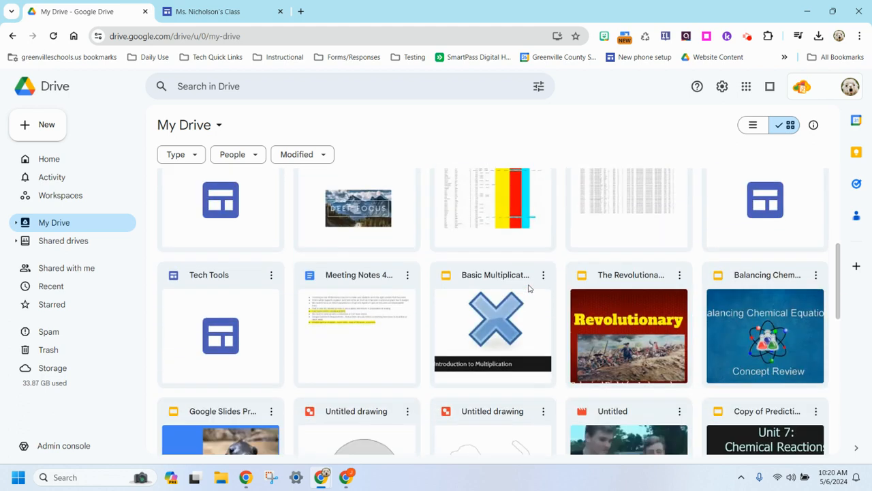
scroll(529, 289, "down", 3)
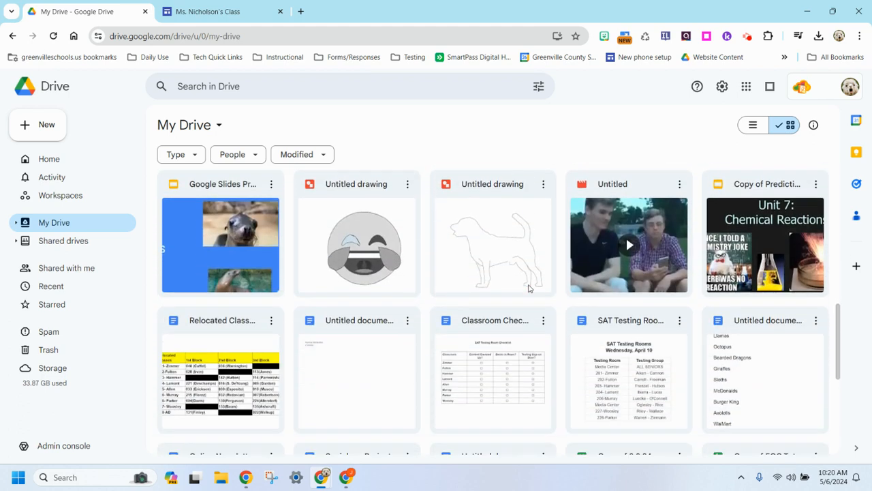
scroll(528, 288, "down", 3)
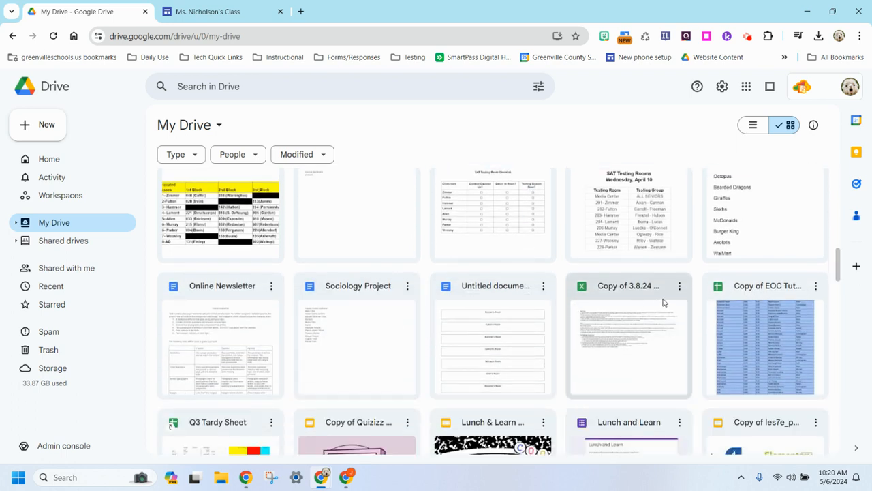
double_click(254, 287)
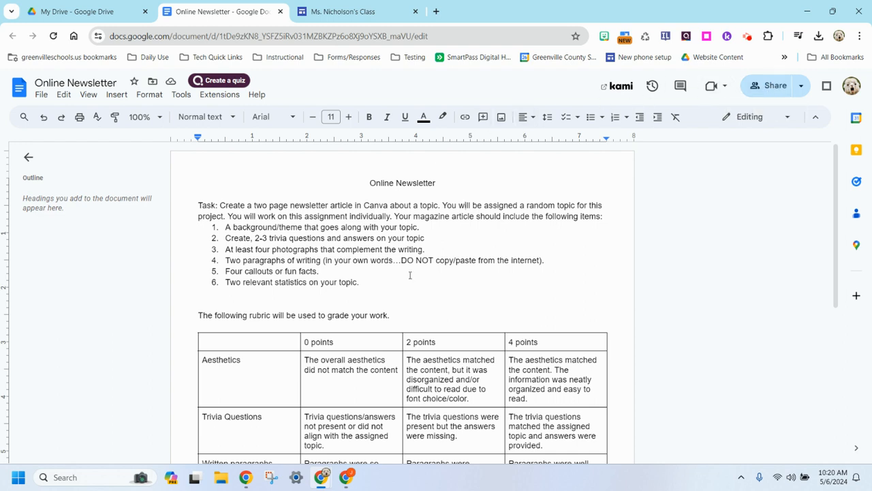
Share the Online Newsletter document with anyone with the link as viewer and copy its link
left_click(763, 86)
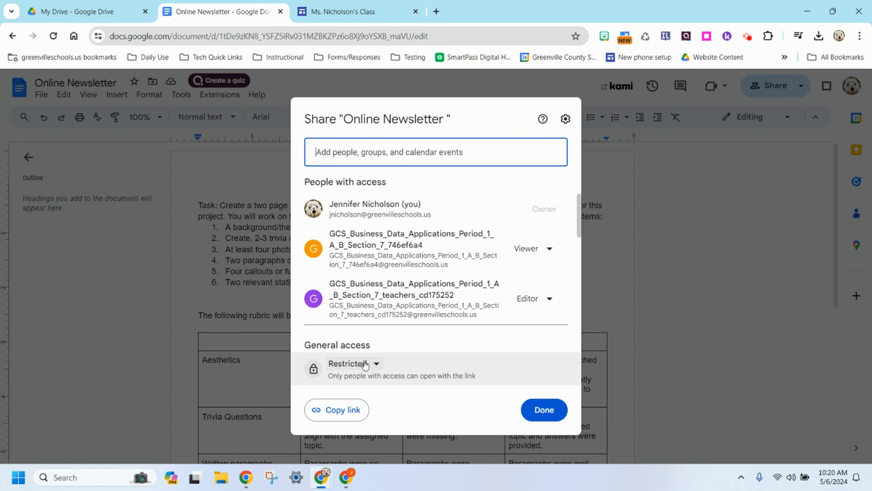
left_click(365, 365)
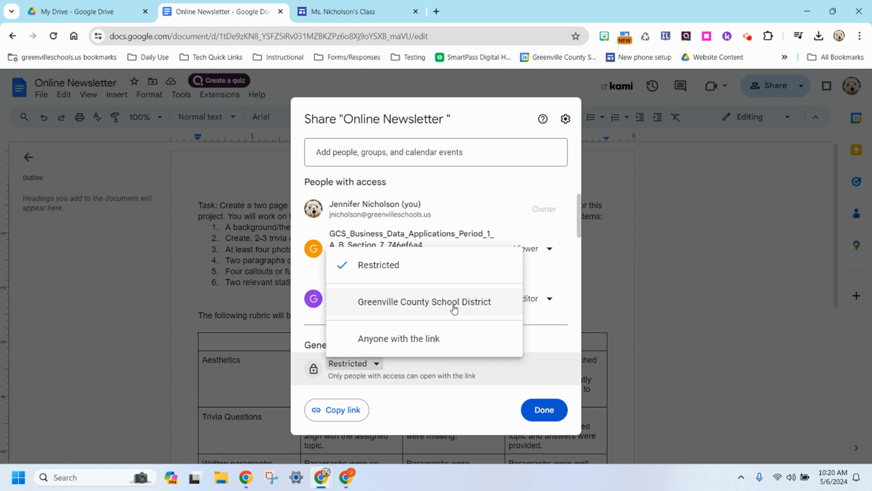
left_click(386, 343)
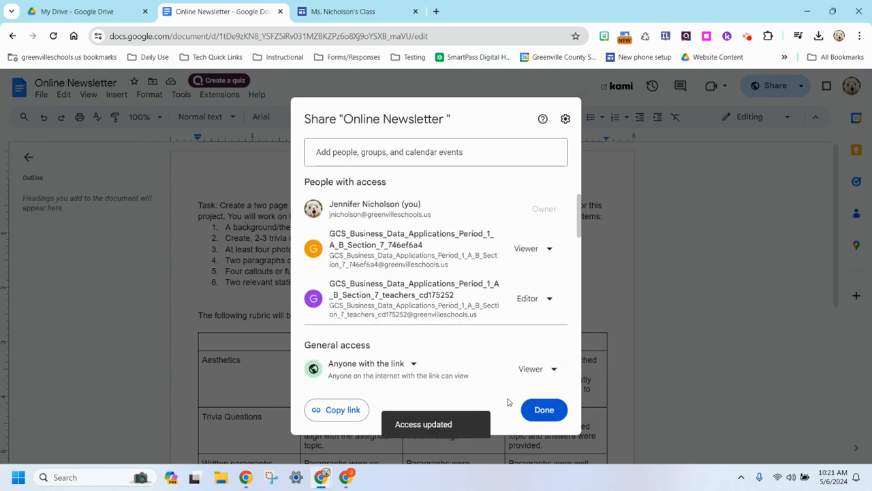
left_click(339, 412)
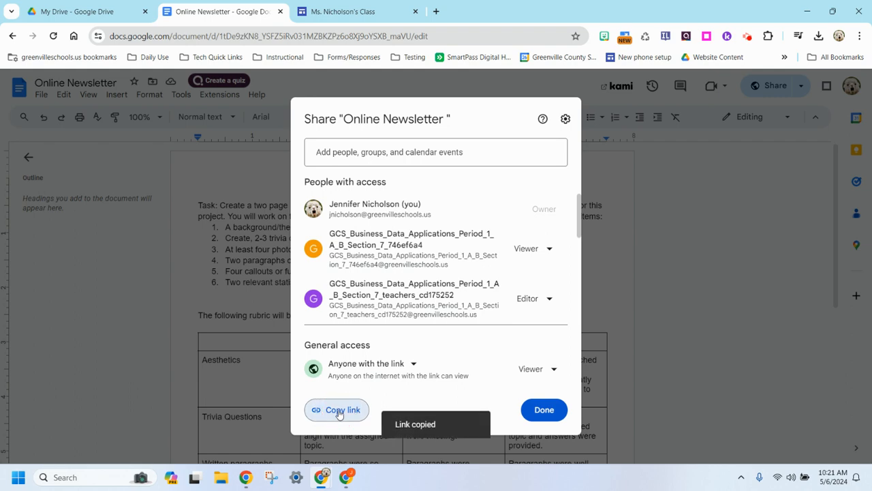
left_click(544, 410)
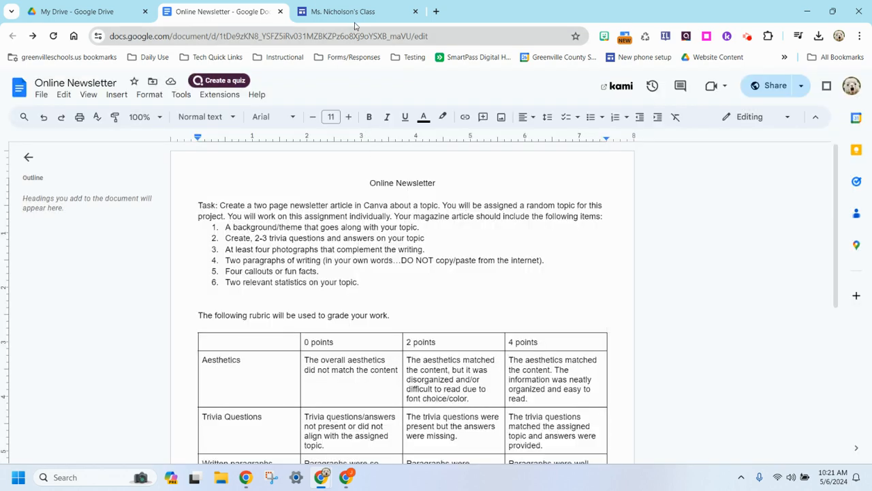
Embed the Online Newsletter document on the Biology CP page using its copied sharing URL
left_click(358, 14)
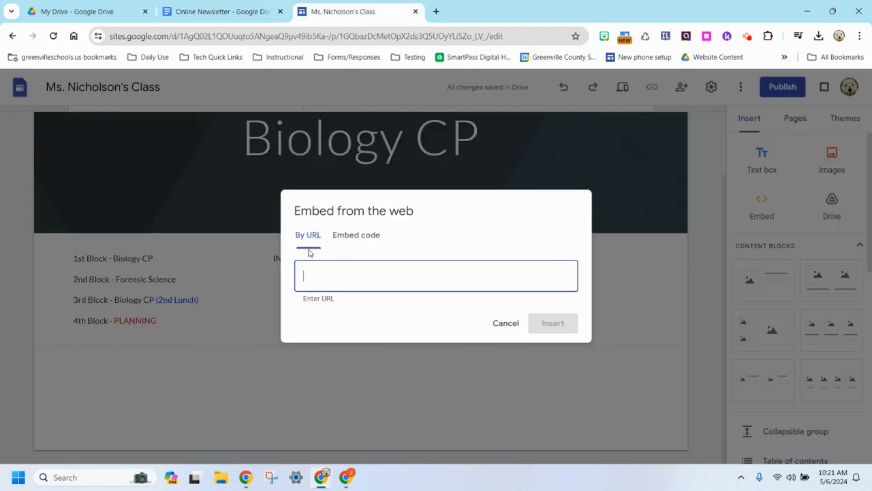
key("ctrl+v")
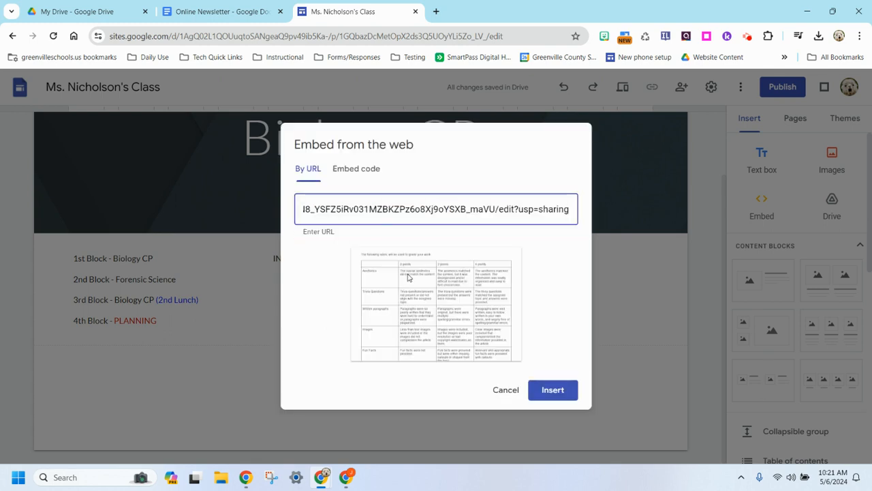
left_click(558, 389)
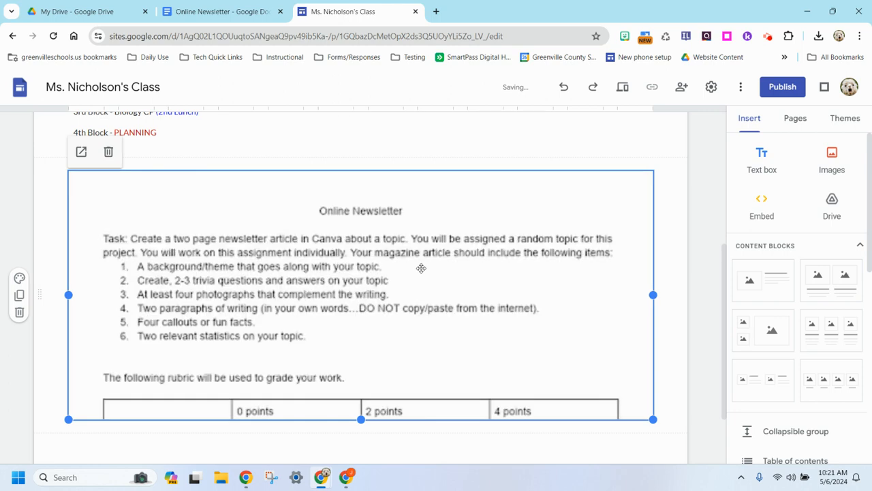
Extend the embedded Online Newsletter document downward until the rubric table's Aesthetics row shows
scroll(400, 255, "down", 1)
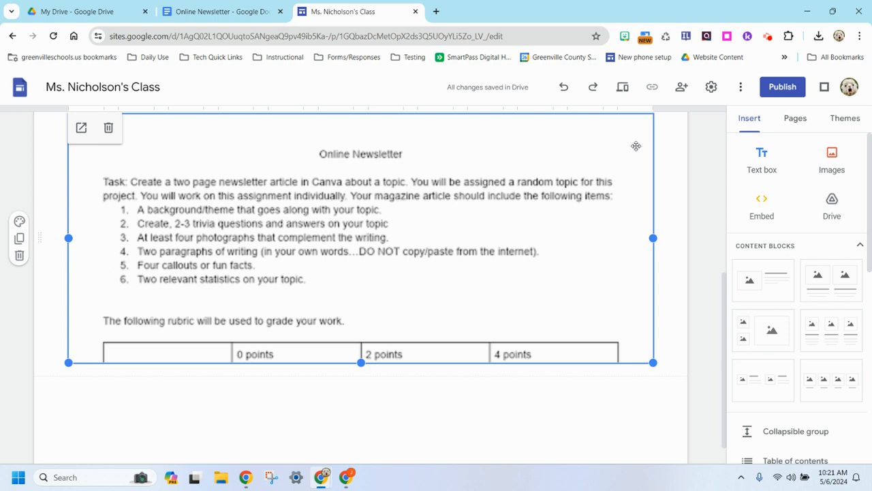
left_click(359, 363)
mouse_move(360, 364)
left_mouse_down()
mouse_move(364, 447)
mouse_move(364, 356)
left_mouse_up()
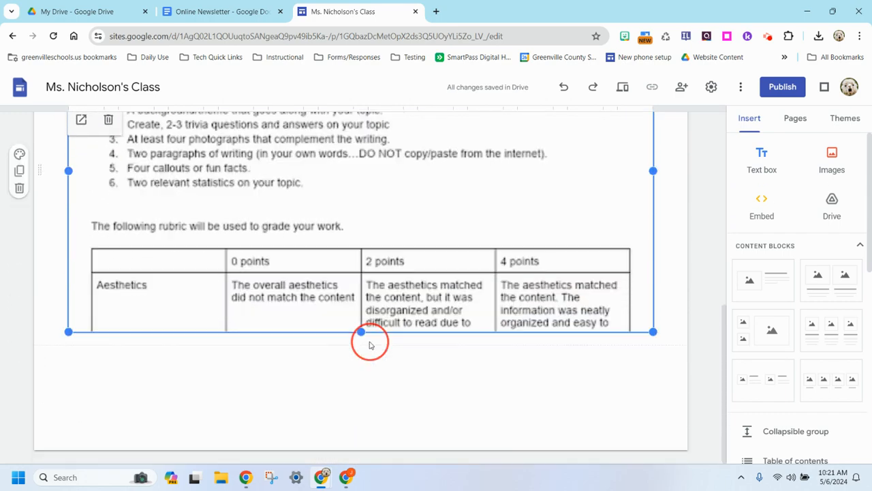
left_click_drag(361, 333, 372, 351)
left_click(383, 263)
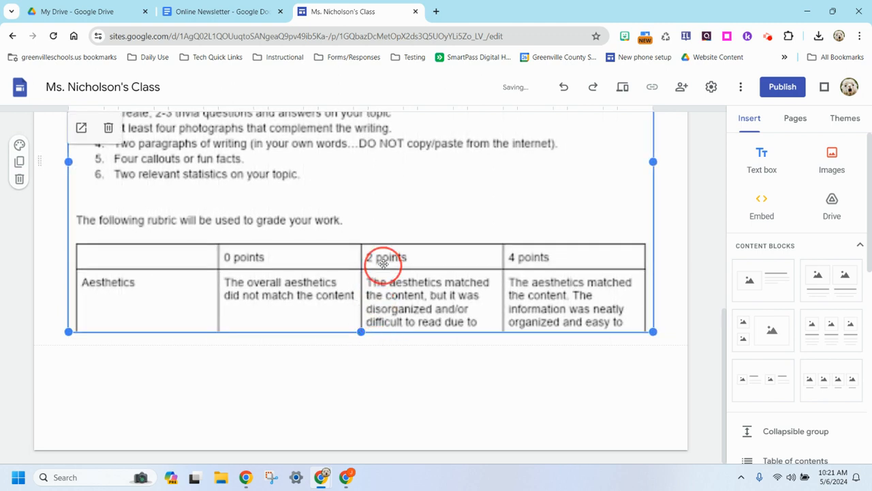
scroll(385, 239, "down", 2)
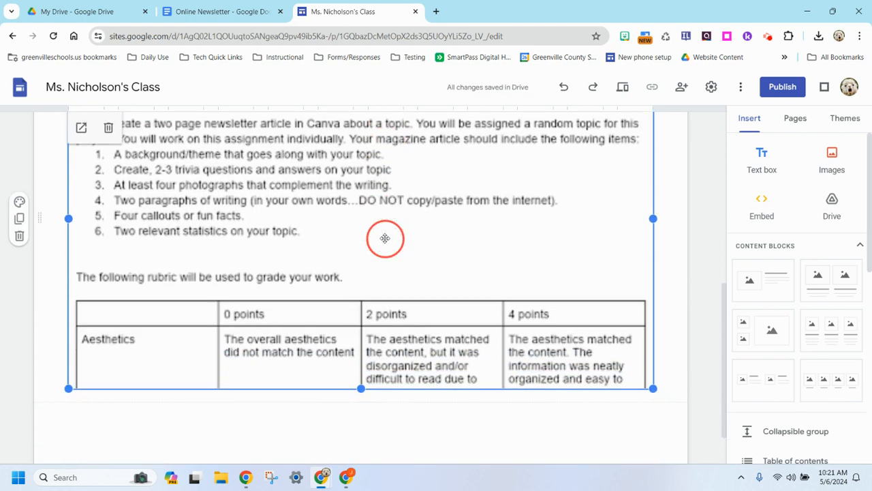
scroll(385, 238, "up", 1)
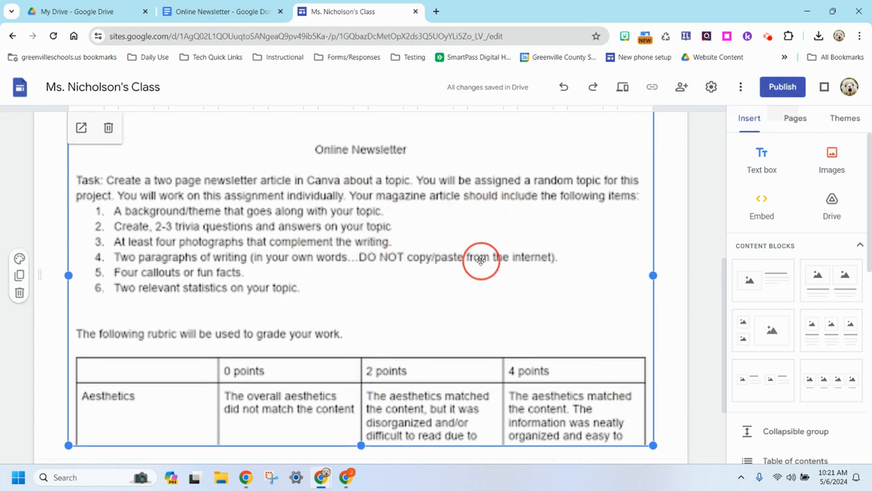
scroll(481, 261, "up", 4)
scroll(481, 260, "up", 2)
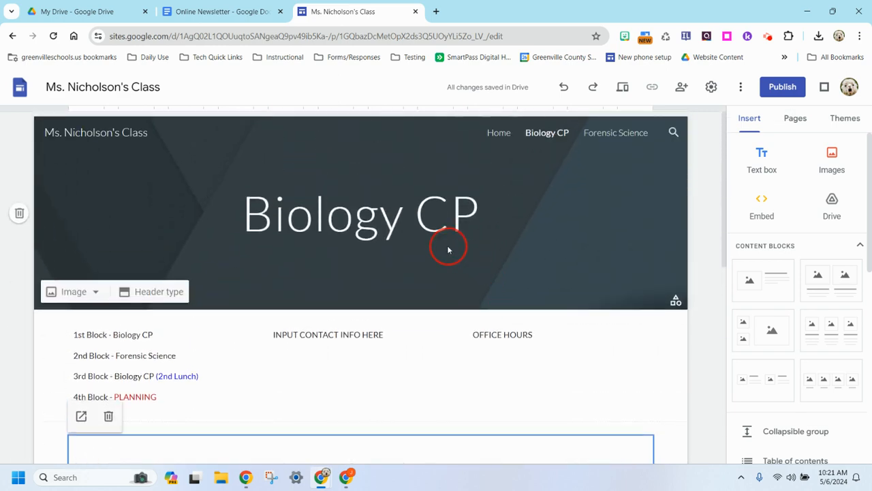
scroll(449, 248, "down", 3)
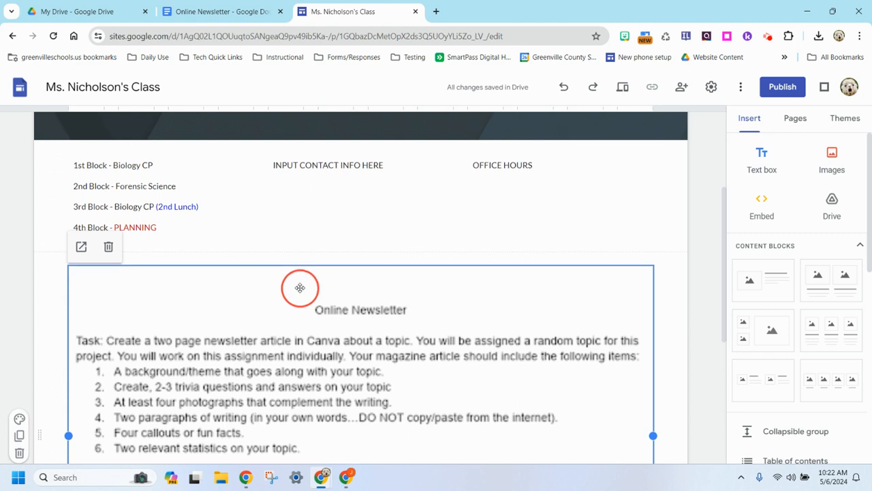
scroll(301, 287, "up", 3)
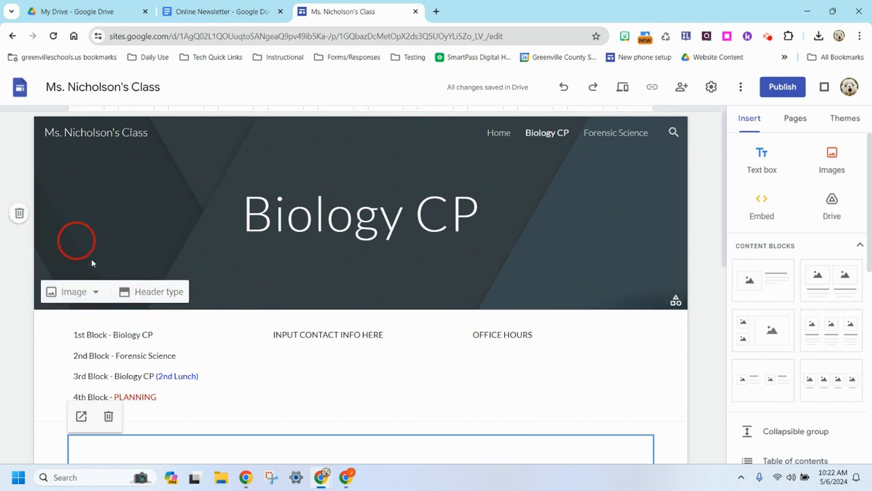
left_click(124, 210)
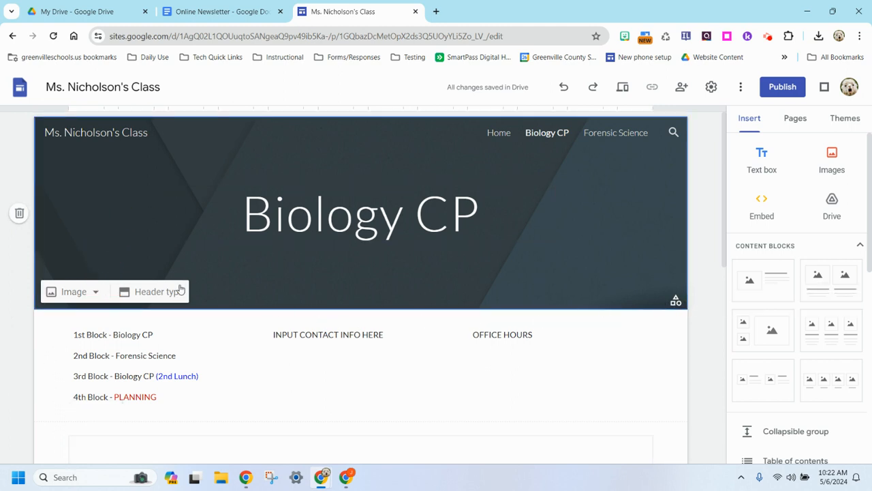
left_click(95, 294)
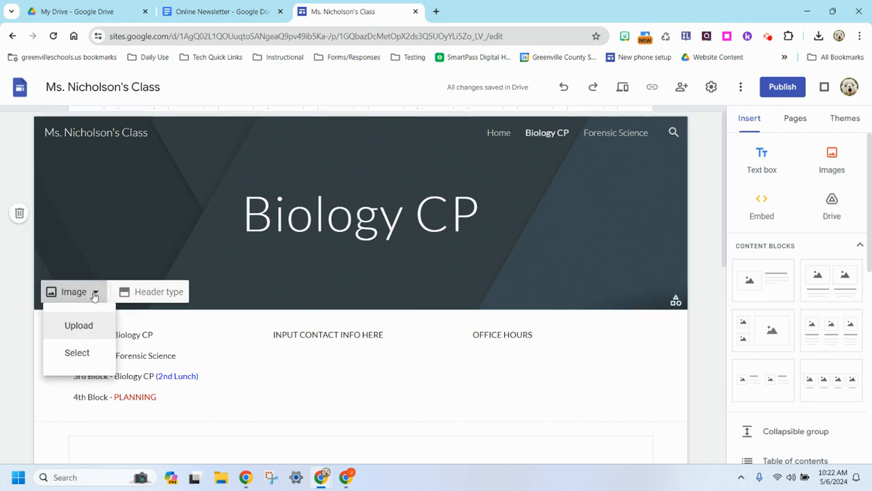
left_click(76, 327)
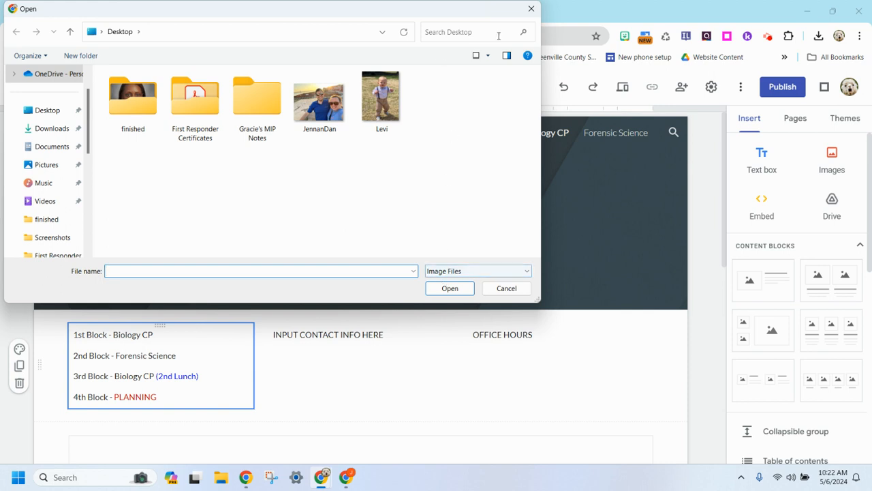
left_click_drag(503, 12, 534, 132)
left_click(562, 128)
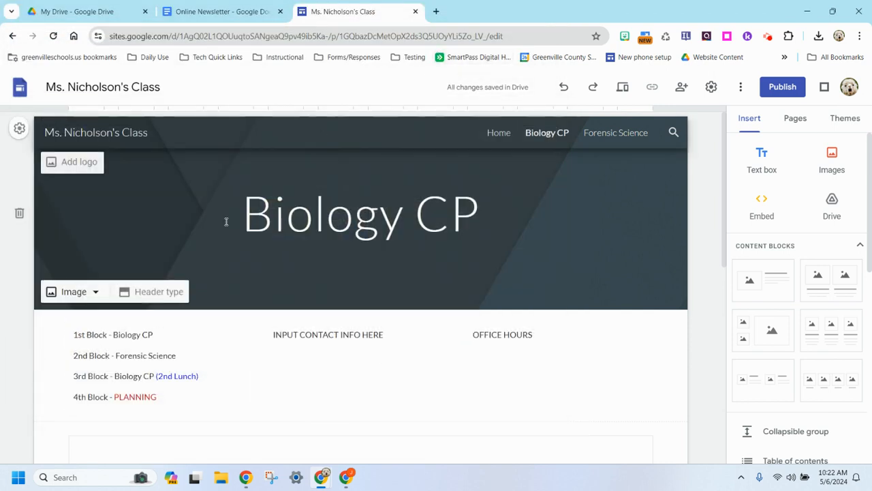
Search Google Images for "science banner background" in a new browser tab
left_click(436, 11)
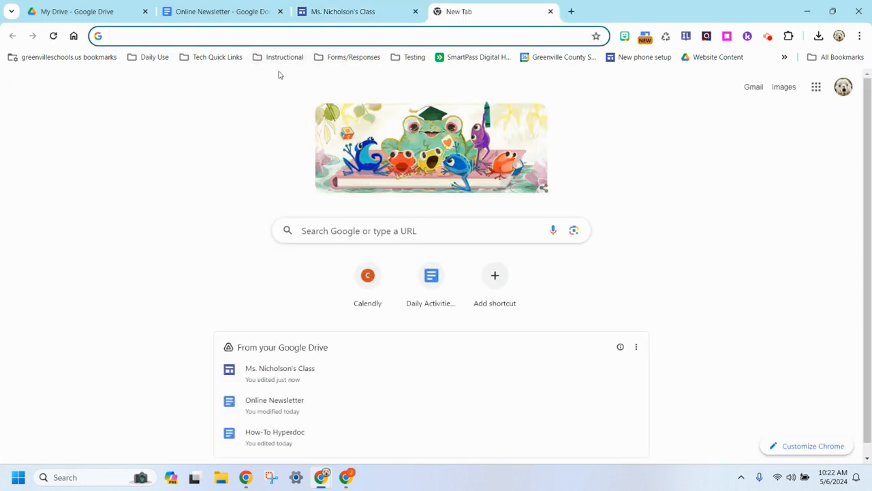
left_click(784, 87)
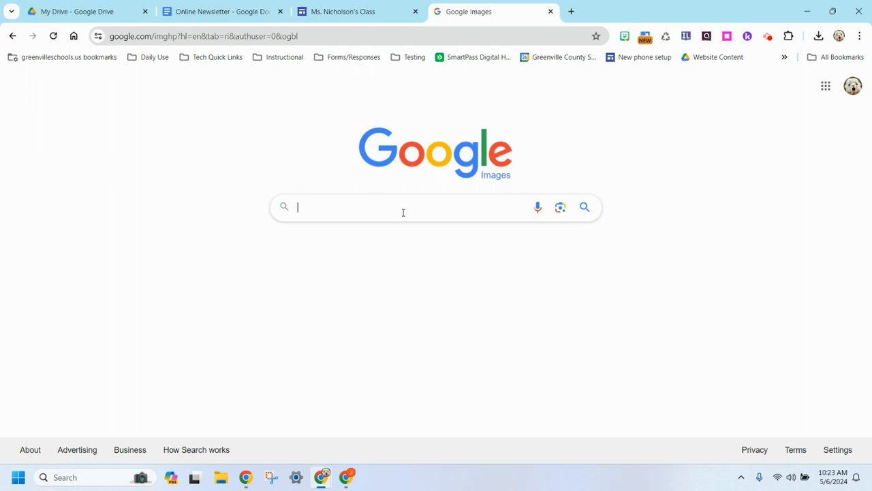
type("science ")
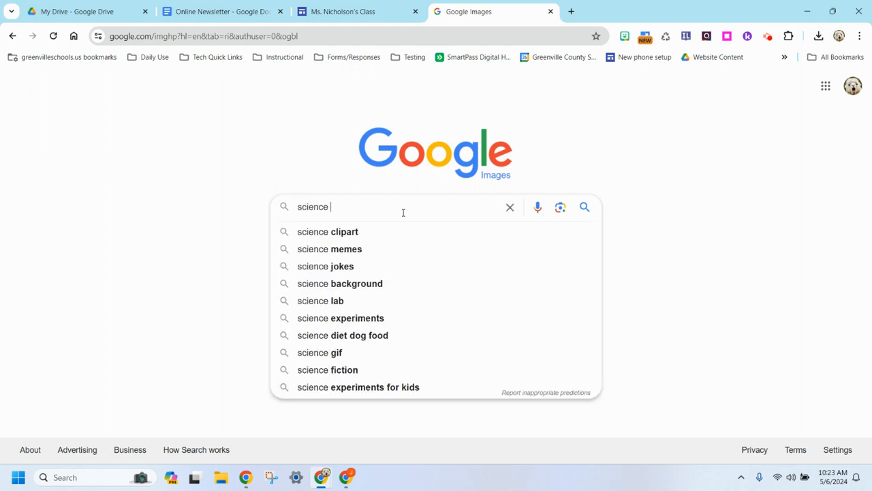
type("banner")
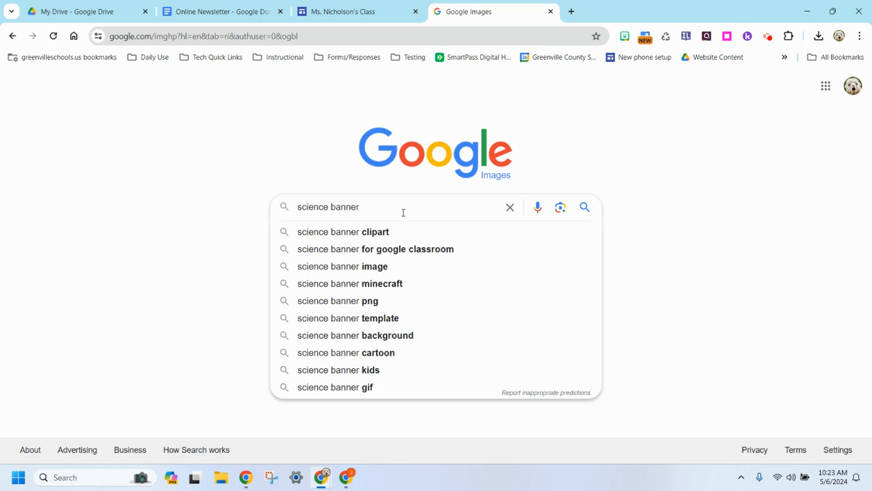
type(" background")
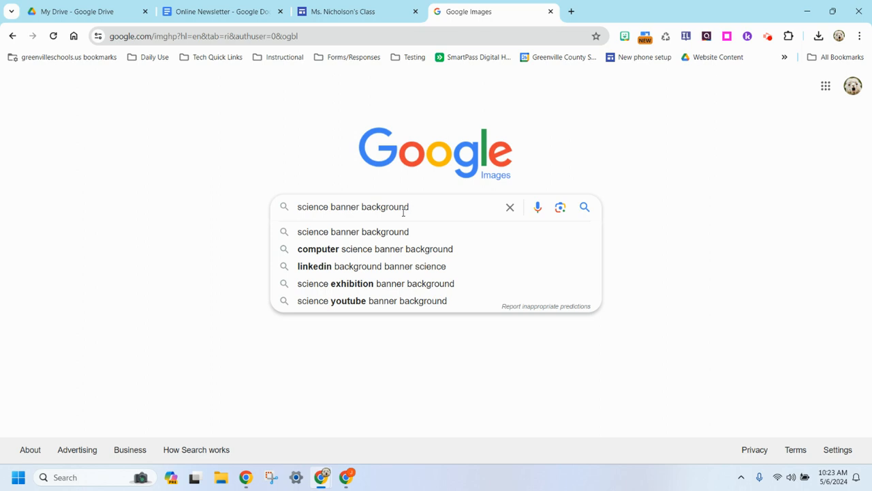
key("Return")
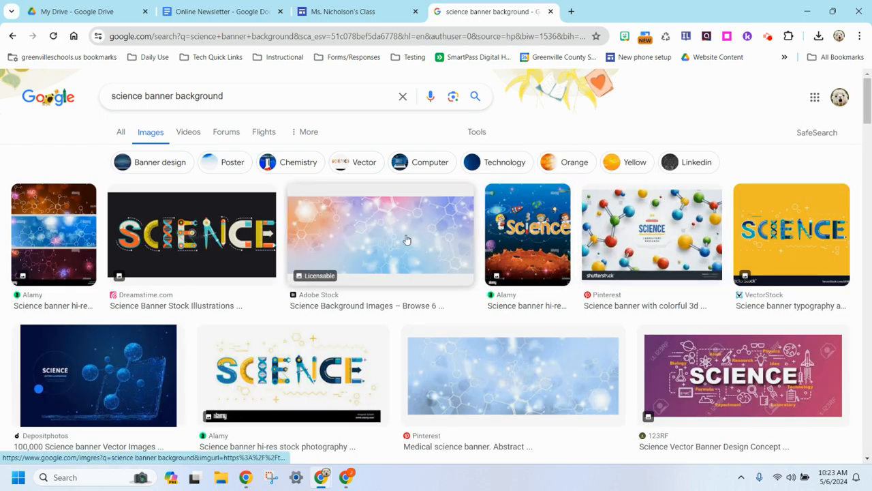
Browse the science banner background image results for a wide picture suited to the website header
scroll(406, 240, "down", 2)
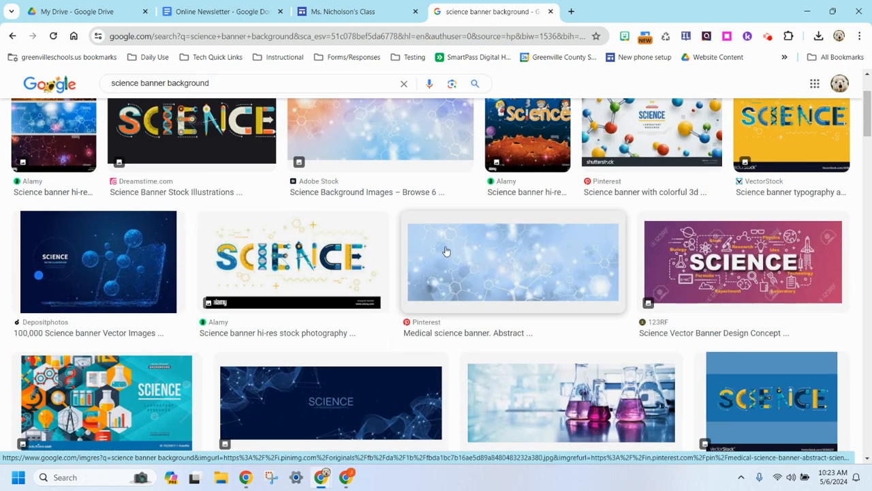
scroll(444, 257, "up", 1)
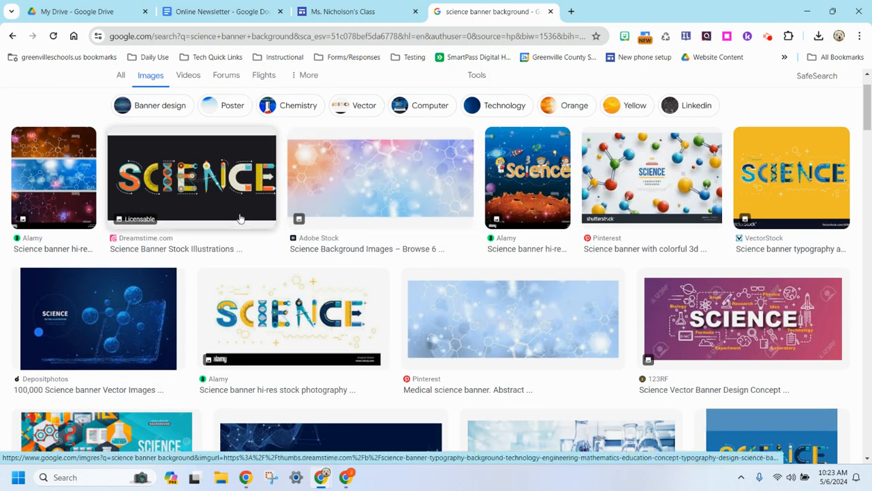
scroll(222, 402, "down", 2)
scroll(360, 318, "down", 2)
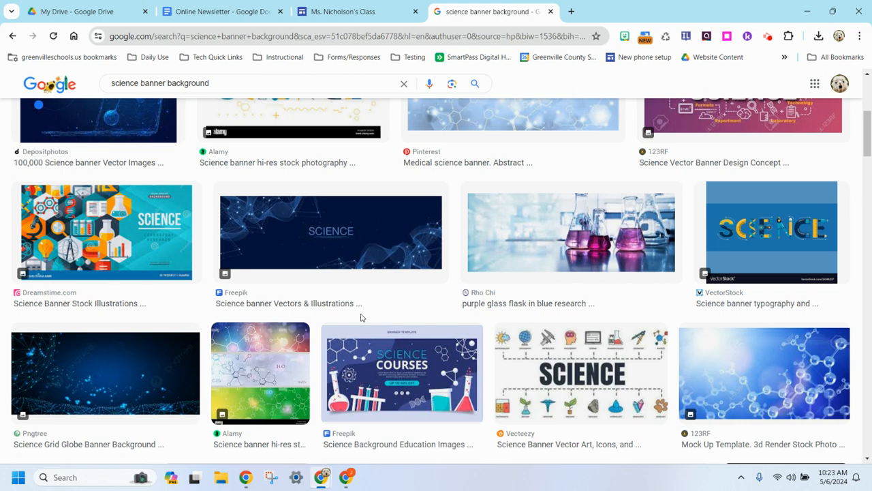
scroll(432, 310, "down", 3)
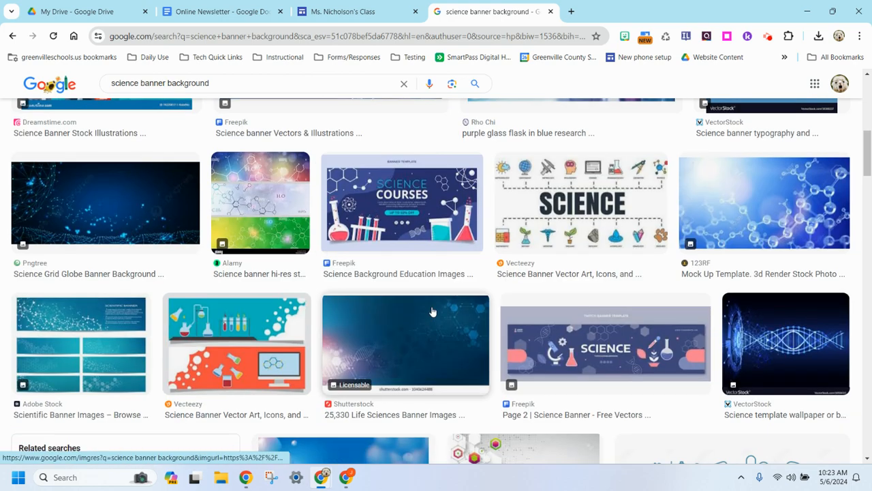
scroll(431, 311, "down", 2)
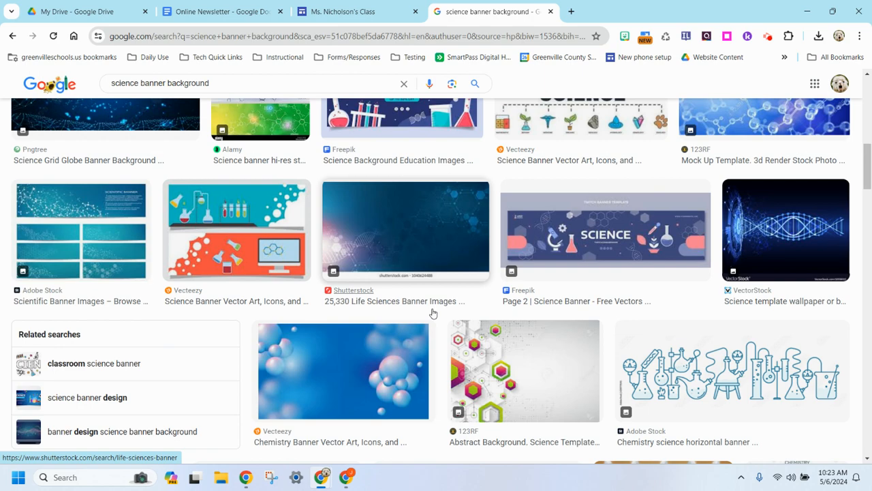
scroll(433, 313, "up", 7)
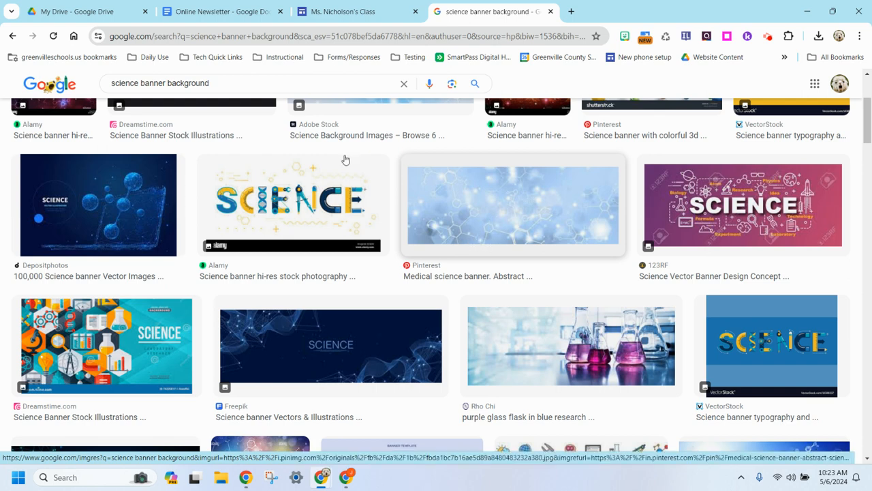
Switch back to the class website editor and open its Home page
left_click(312, 13)
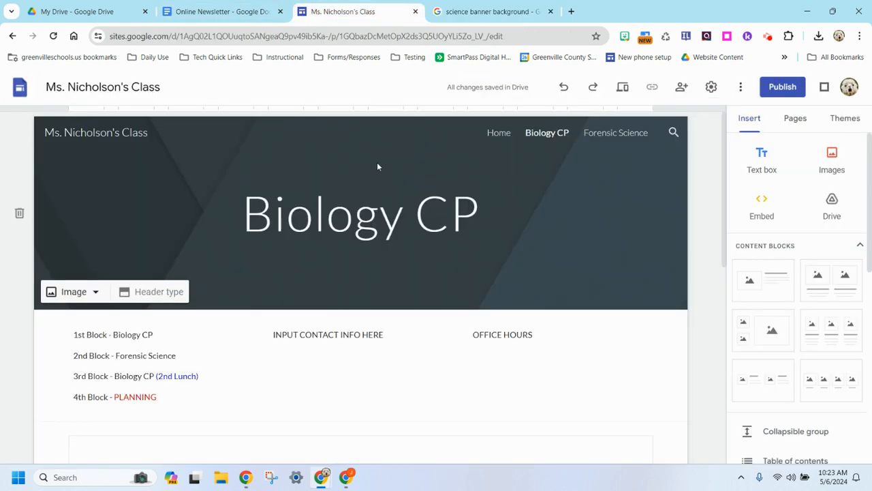
left_click(382, 230)
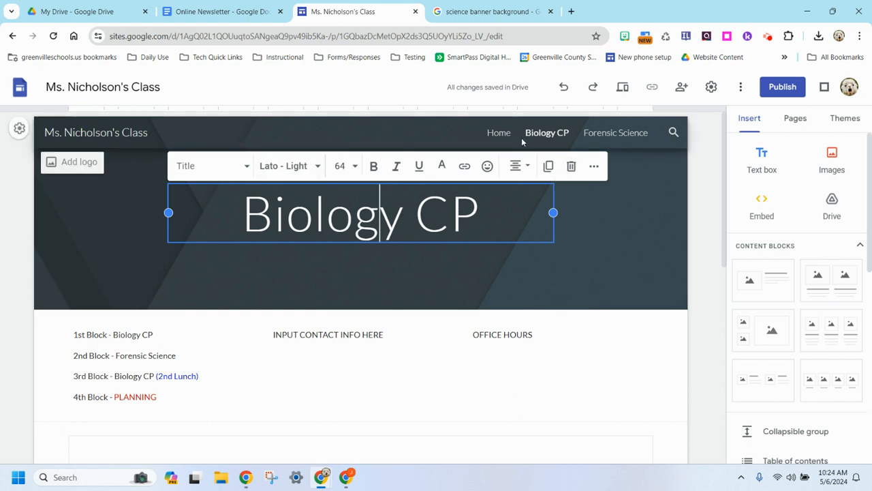
left_click(499, 133)
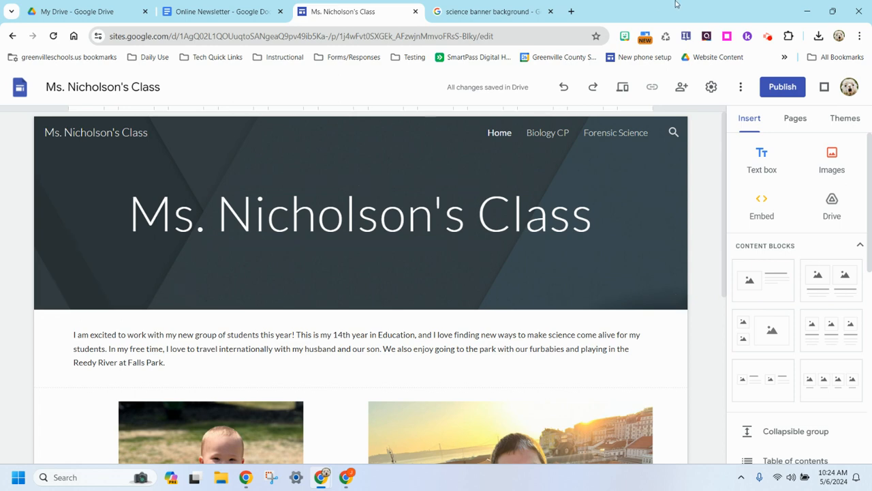
Return to the Google Images results and preview the blue medical science banner with pill, DNA and droplet icons
left_click(490, 10)
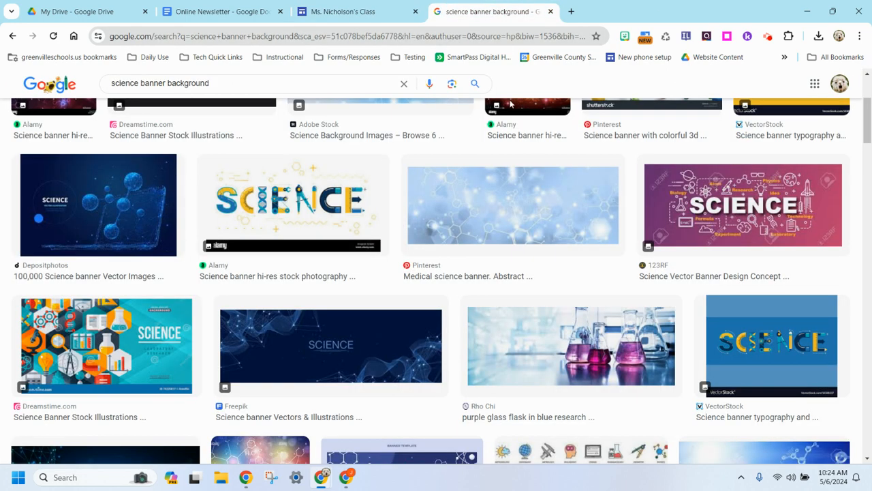
left_click(527, 221)
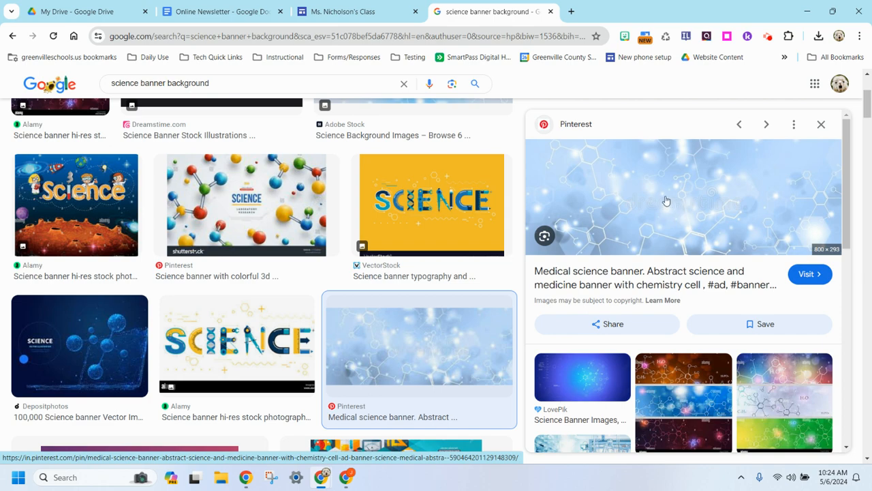
scroll(681, 208, "down", 3)
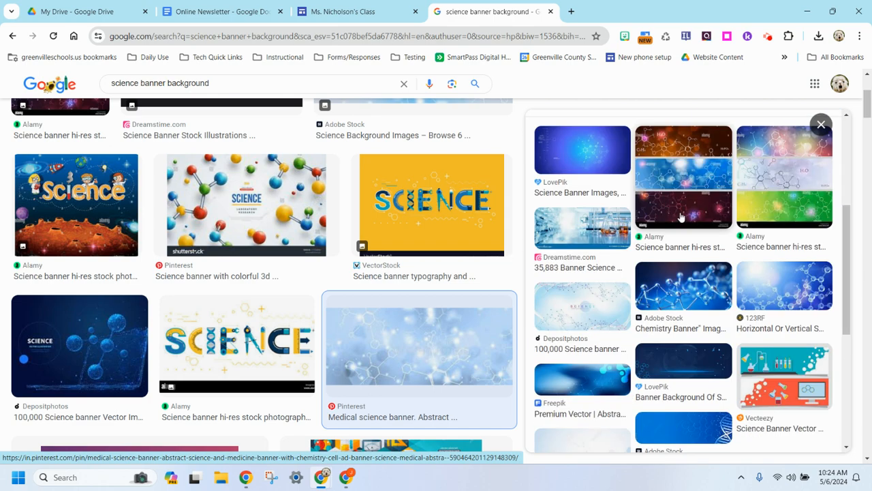
scroll(385, 310, "down", 3)
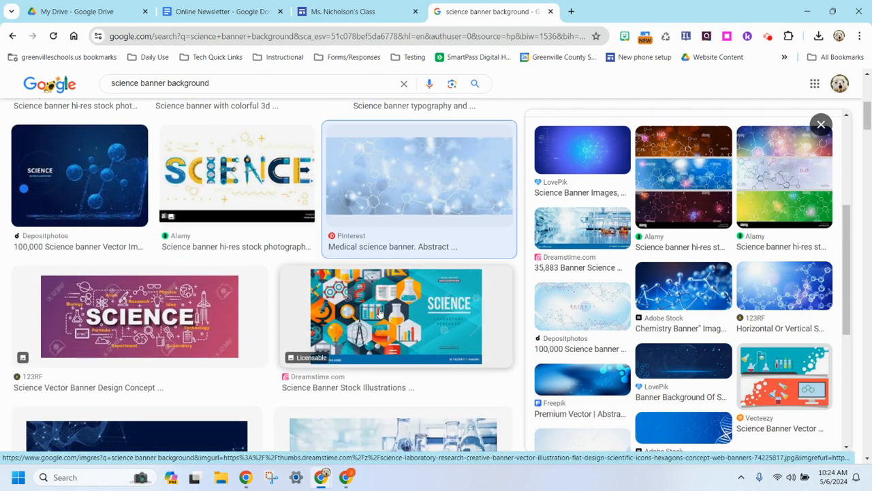
scroll(380, 312, "down", 3)
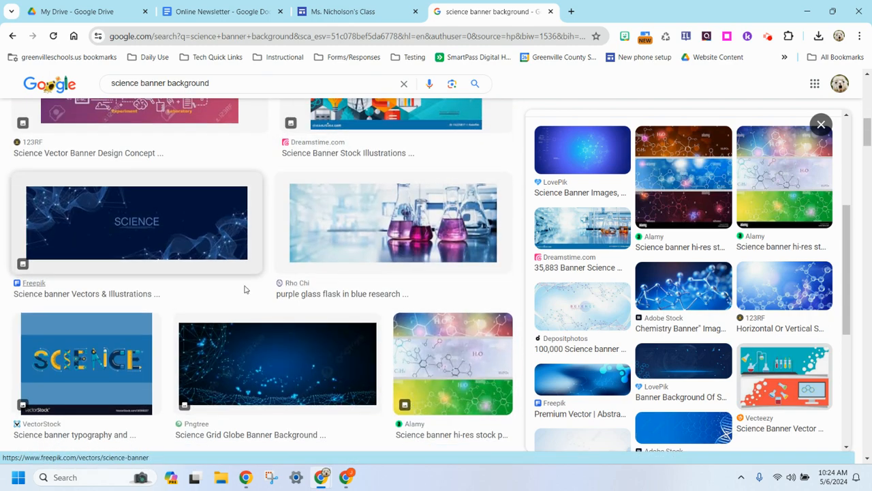
scroll(247, 290, "down", 2)
scroll(249, 293, "down", 2)
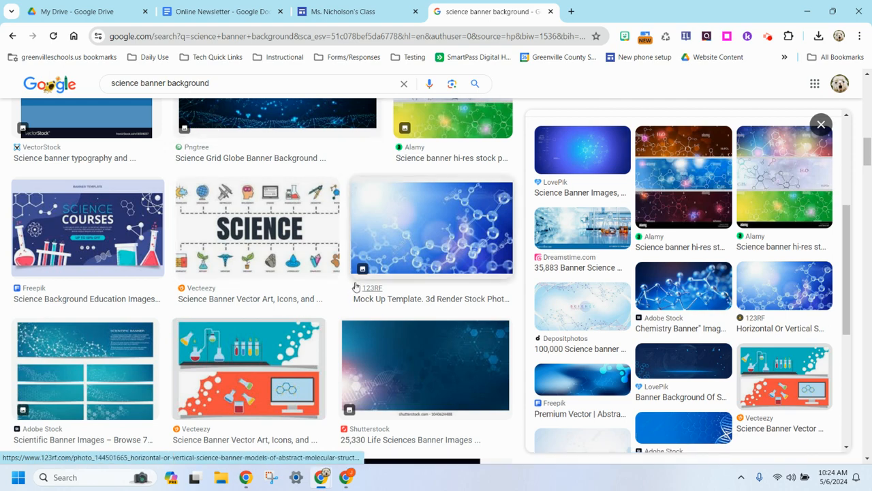
scroll(375, 282, "down", 1)
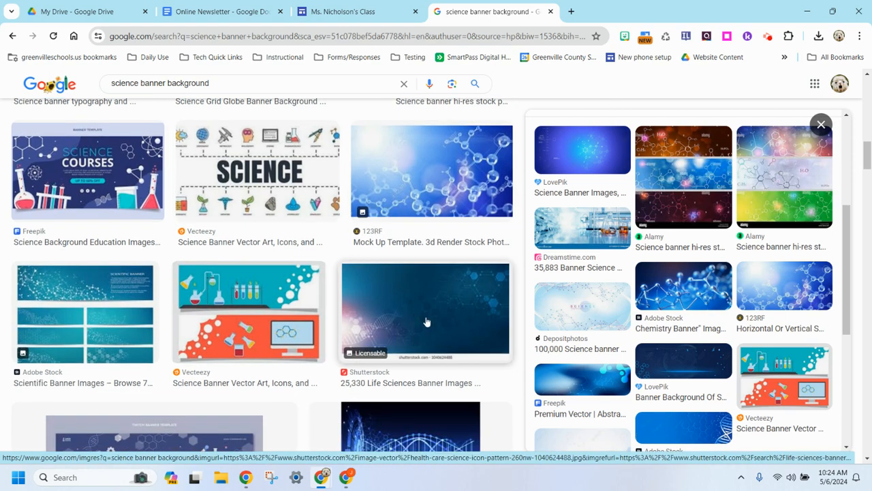
scroll(420, 315, "down", 3)
scroll(420, 314, "down", 3)
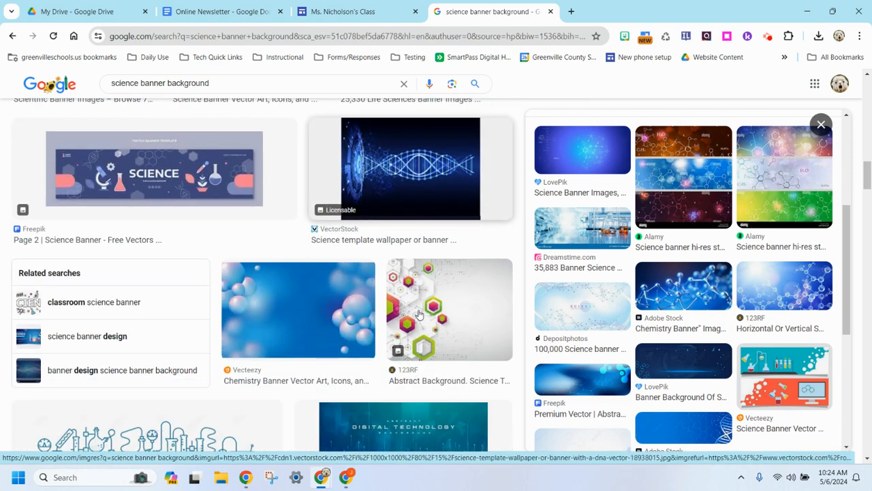
scroll(419, 315, "down", 2)
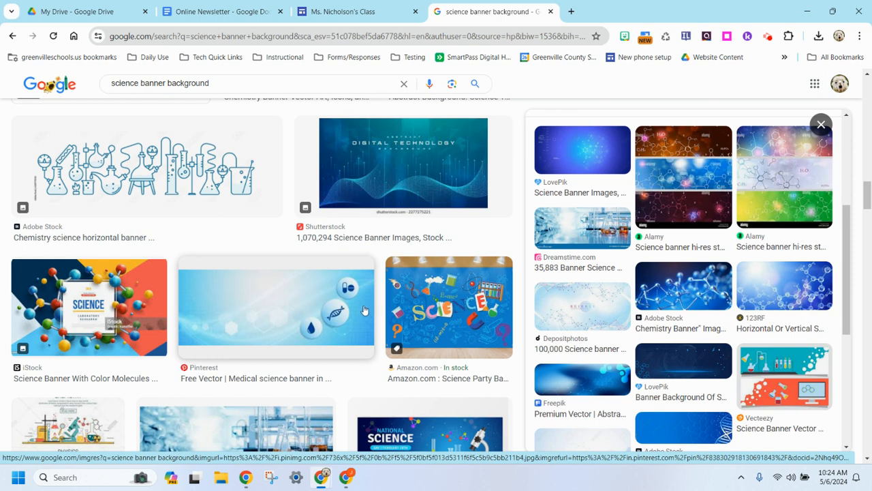
left_click(310, 318)
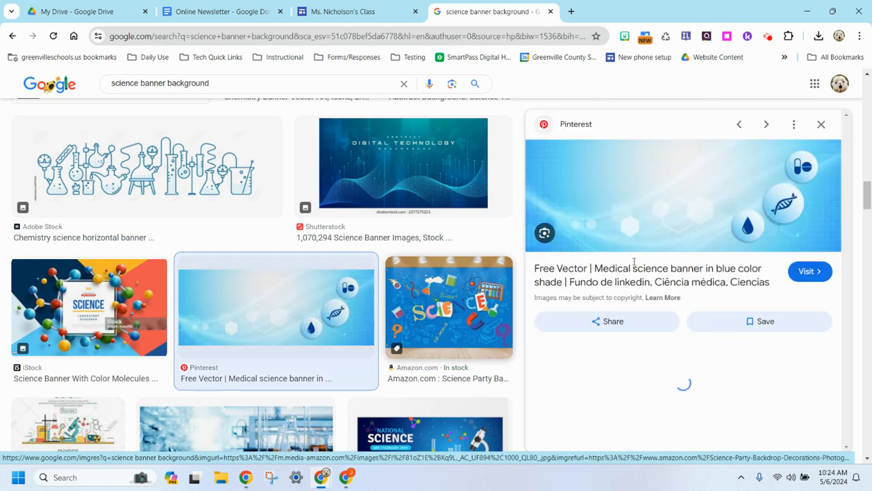
Save the previewed blue medical science banner to the Desktop as a JPEG named "website background"
right_click(625, 189)
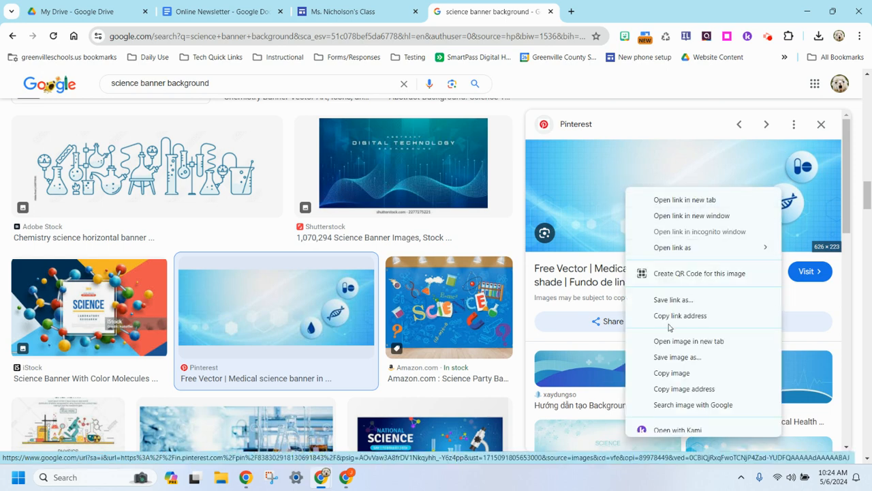
left_click(677, 363)
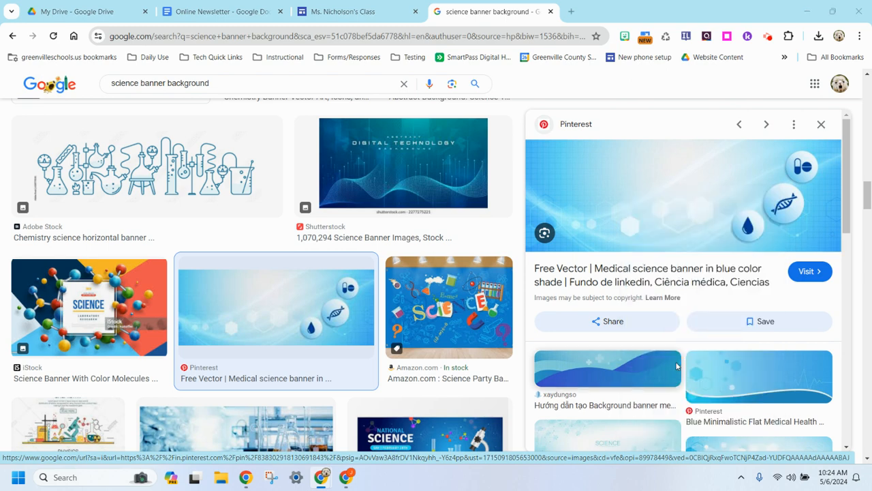
type("website background")
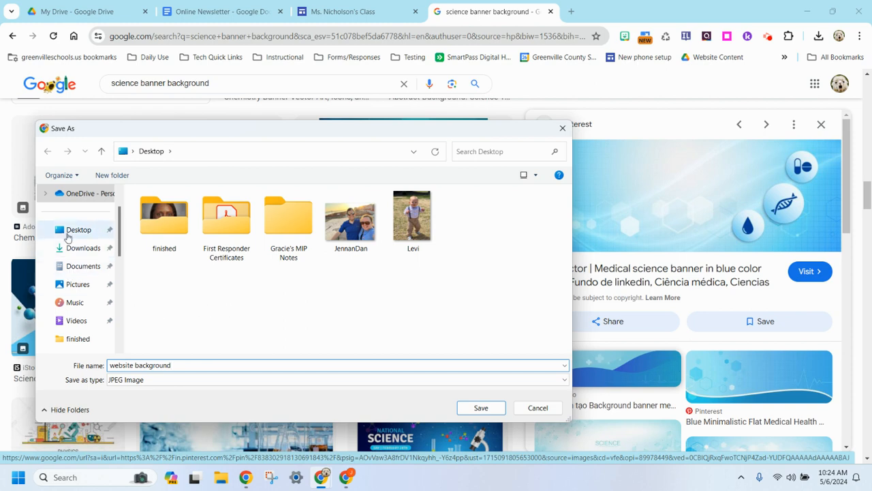
left_click(77, 229)
left_click(480, 408)
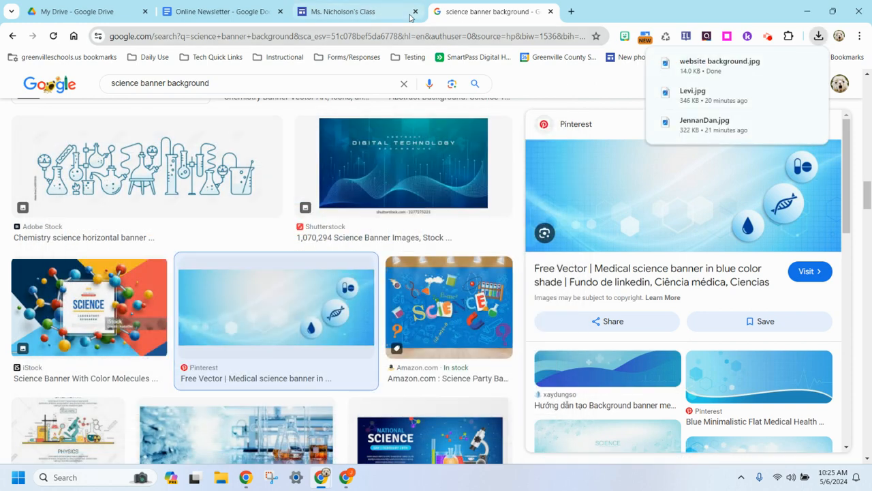
Upload the "website background" image from the Desktop as the header image of the site's Home page
left_click(363, 8)
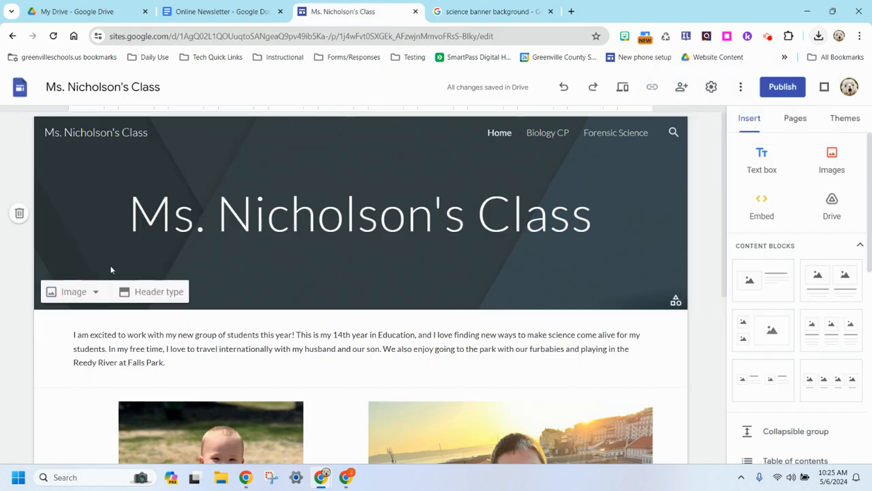
left_click(59, 297)
left_click(69, 325)
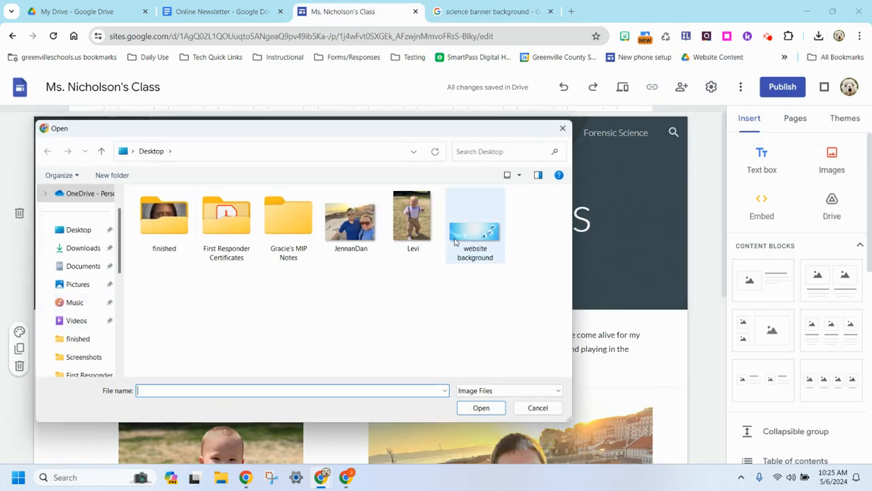
double_click(455, 242)
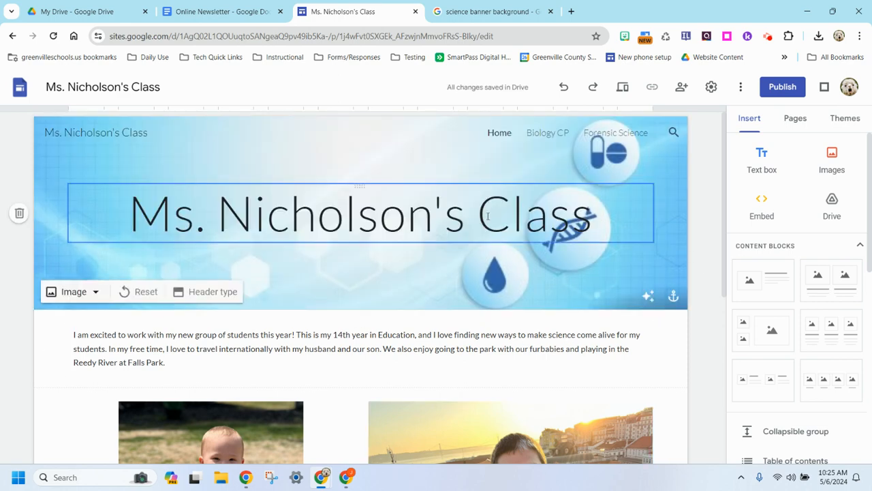
Narrow the Home page header's title box from its right edge so the title wraps clear of the banner's icons
left_click(488, 217)
left_click_drag(652, 213, 527, 203)
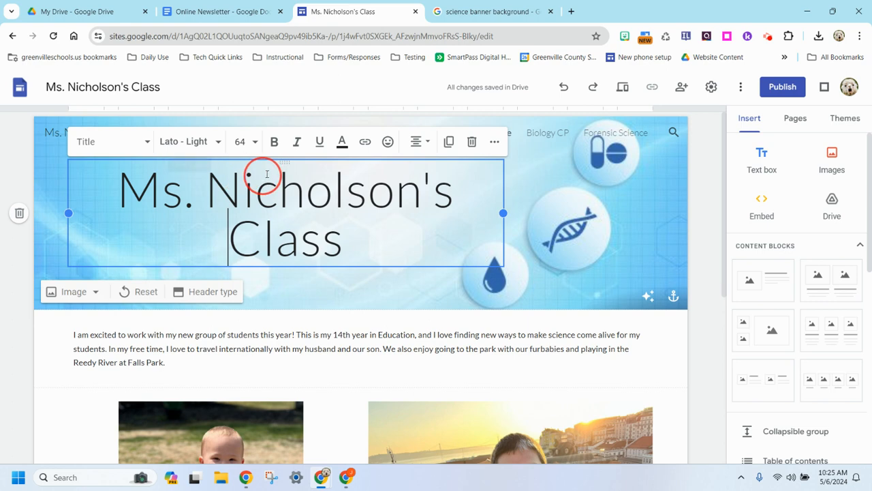
left_click(285, 164)
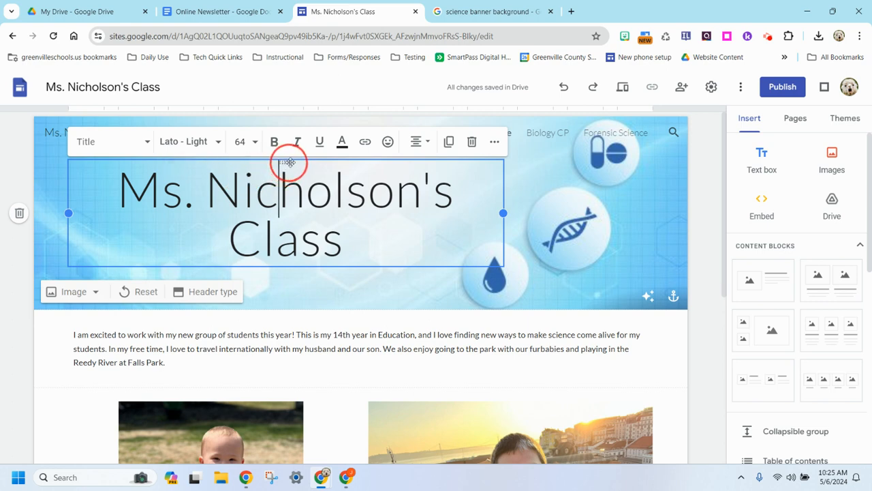
left_click_drag(285, 165, 305, 164)
left_click(390, 293)
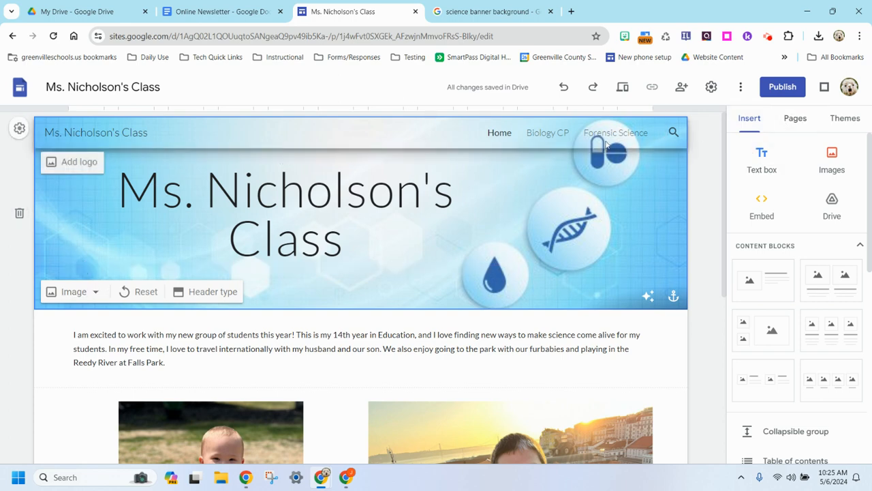
Upload the "website background" image from the Desktop as the header image of the Biology CP page
left_click(553, 135)
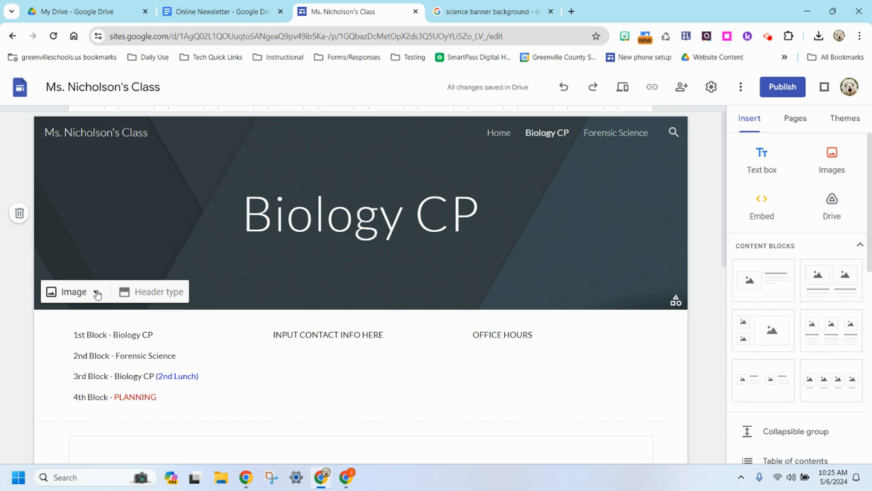
left_click(97, 293)
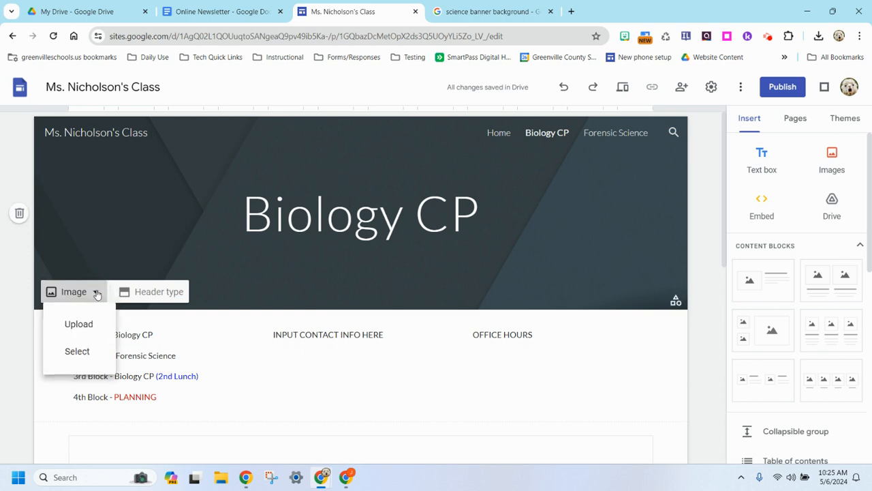
left_click(78, 326)
double_click(470, 218)
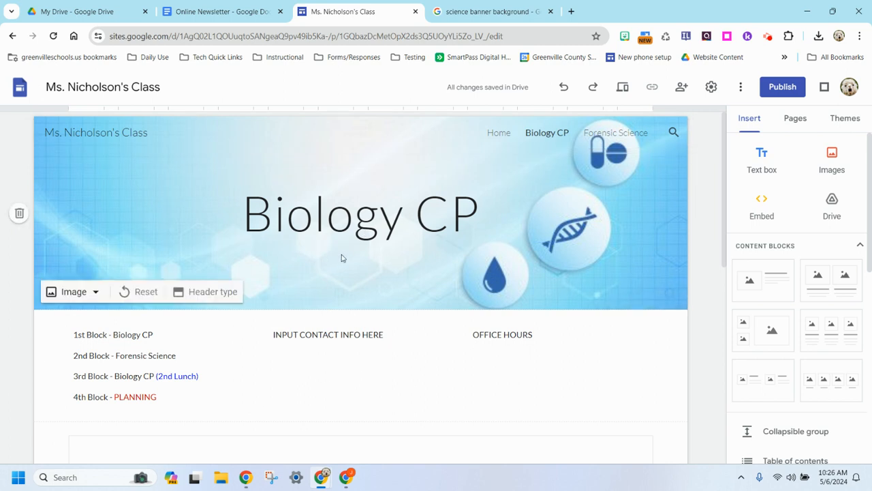
scroll(232, 361, "down", 2)
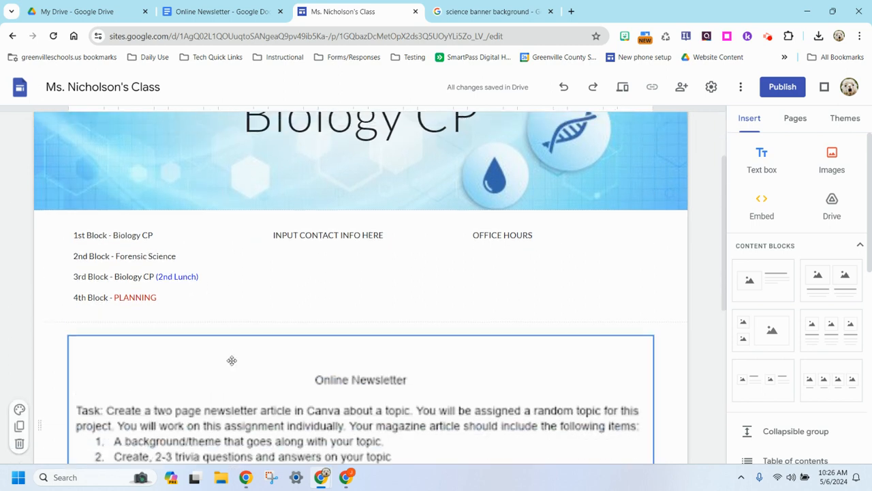
scroll(235, 356, "up", 2)
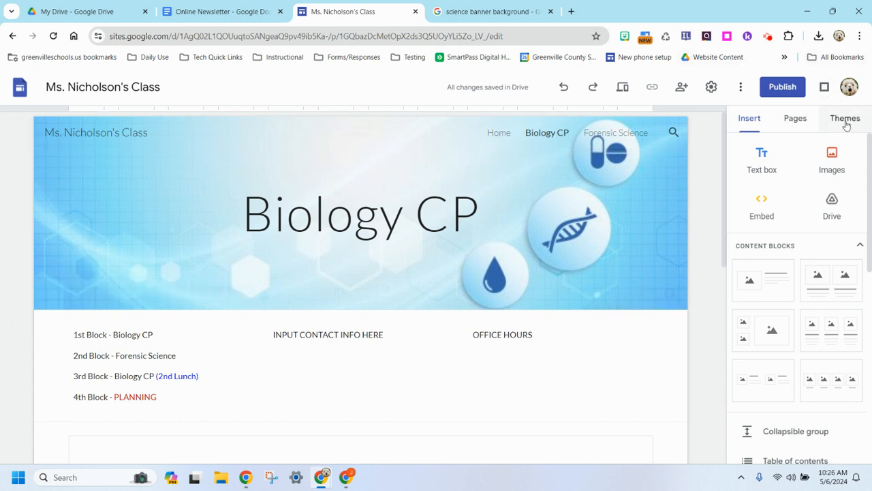
left_click(769, 37)
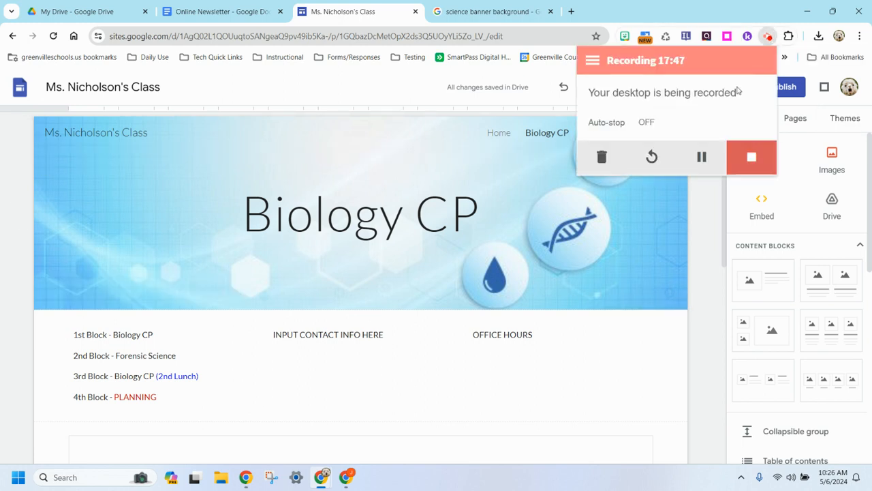